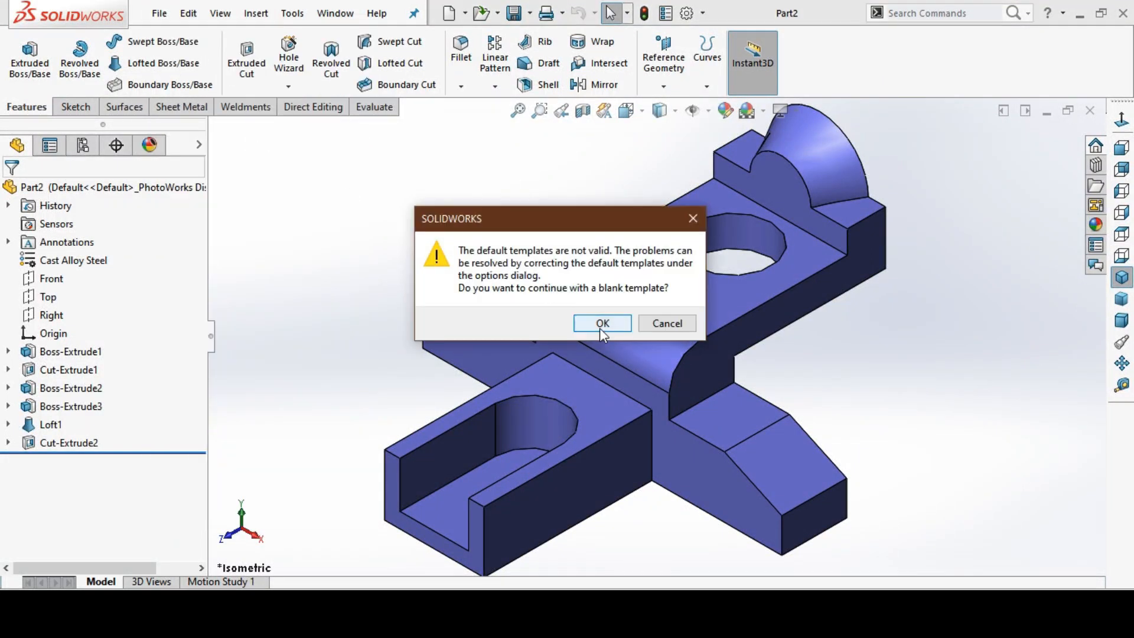
Create the drawing from a blank template using the standard A3 (ISO) sheet size with its sheet format displayed
click(600, 325)
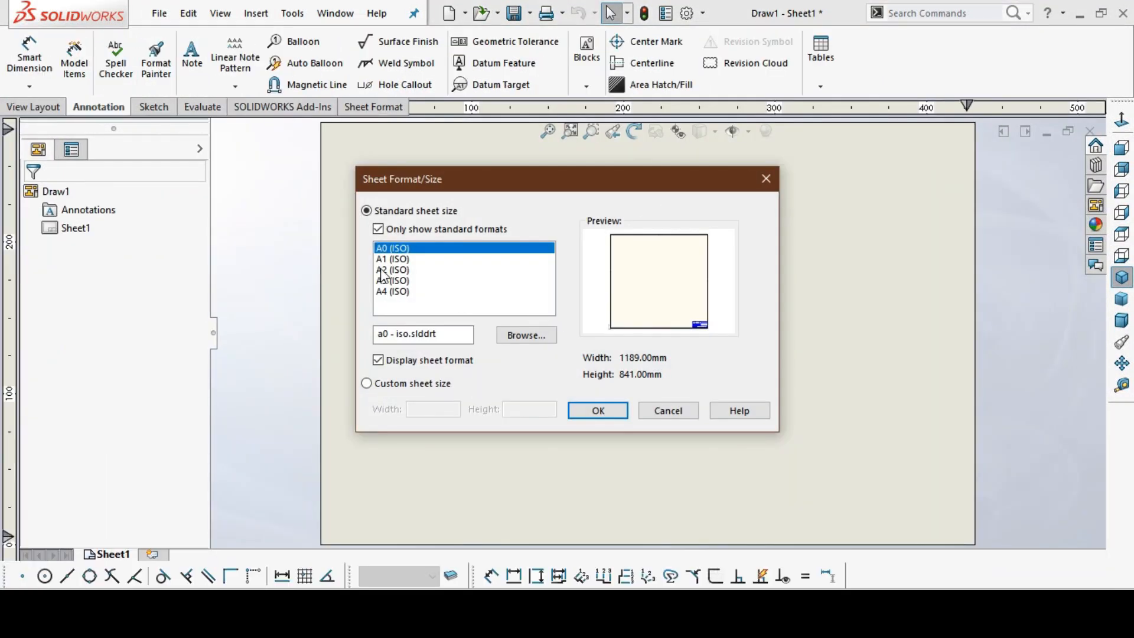
click(394, 281)
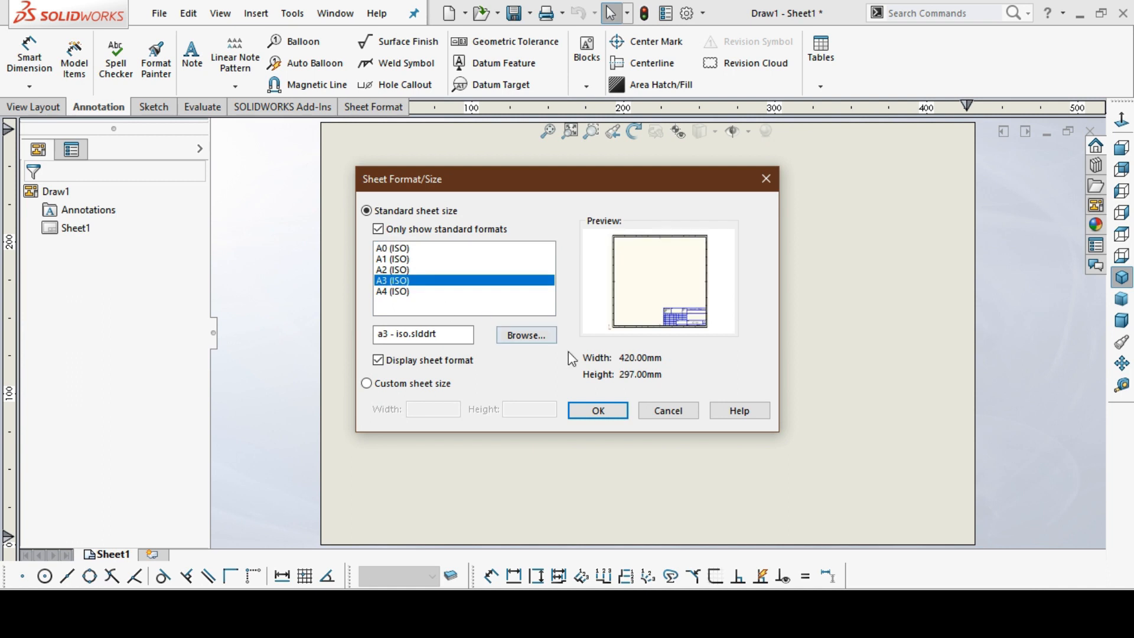
click(598, 411)
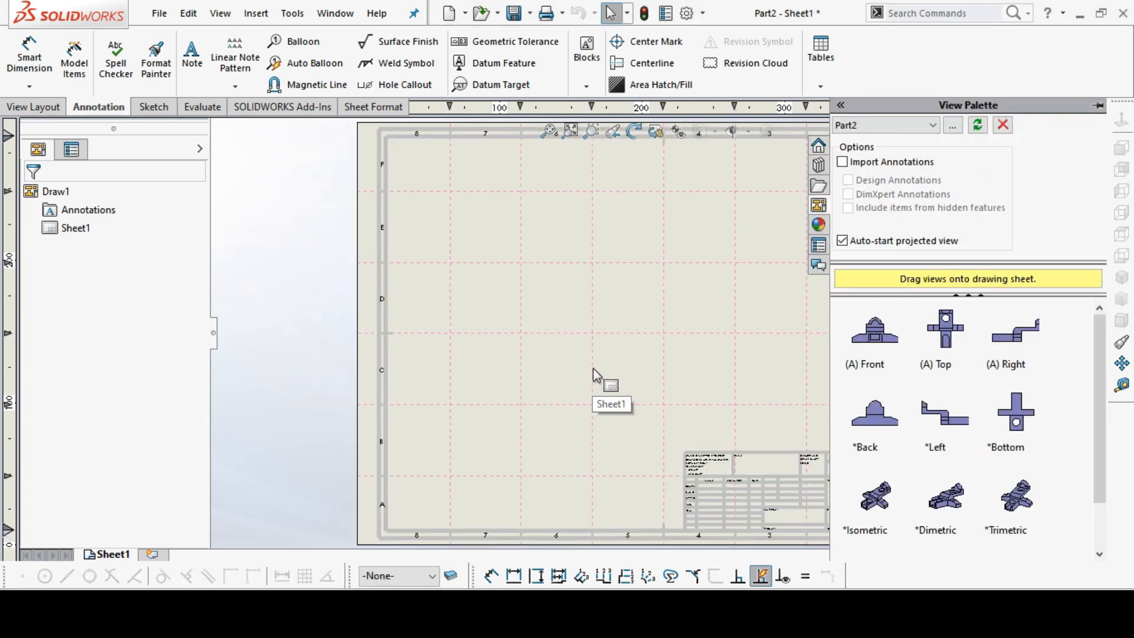
Place the part's Top view in the lower-left area of the sheet, without adding any projected views
click(570, 131)
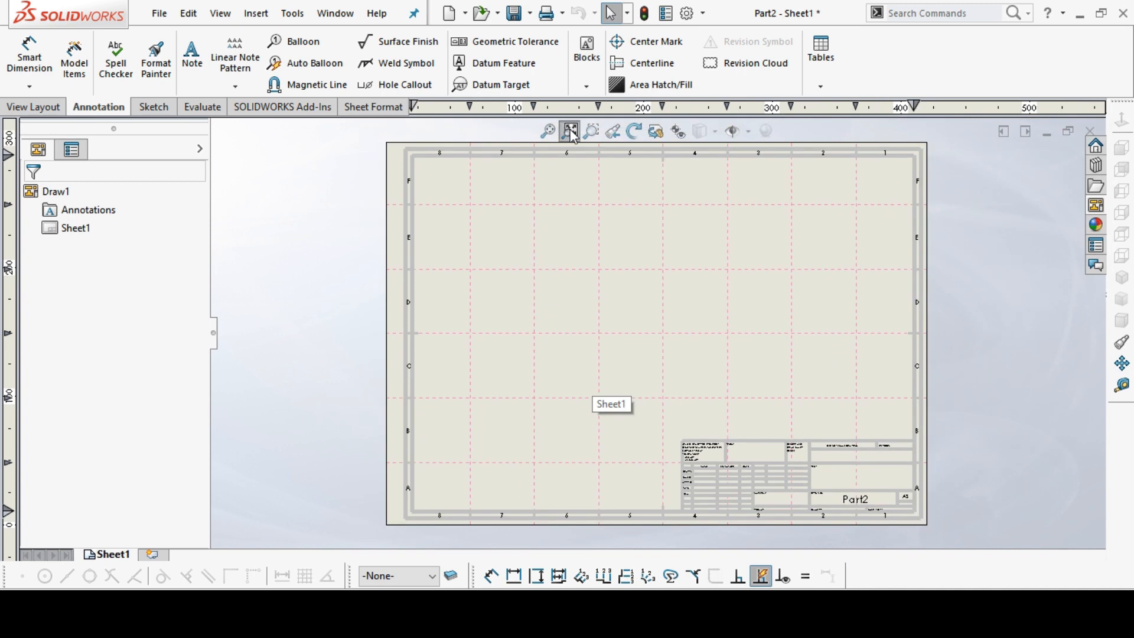
click(1096, 207)
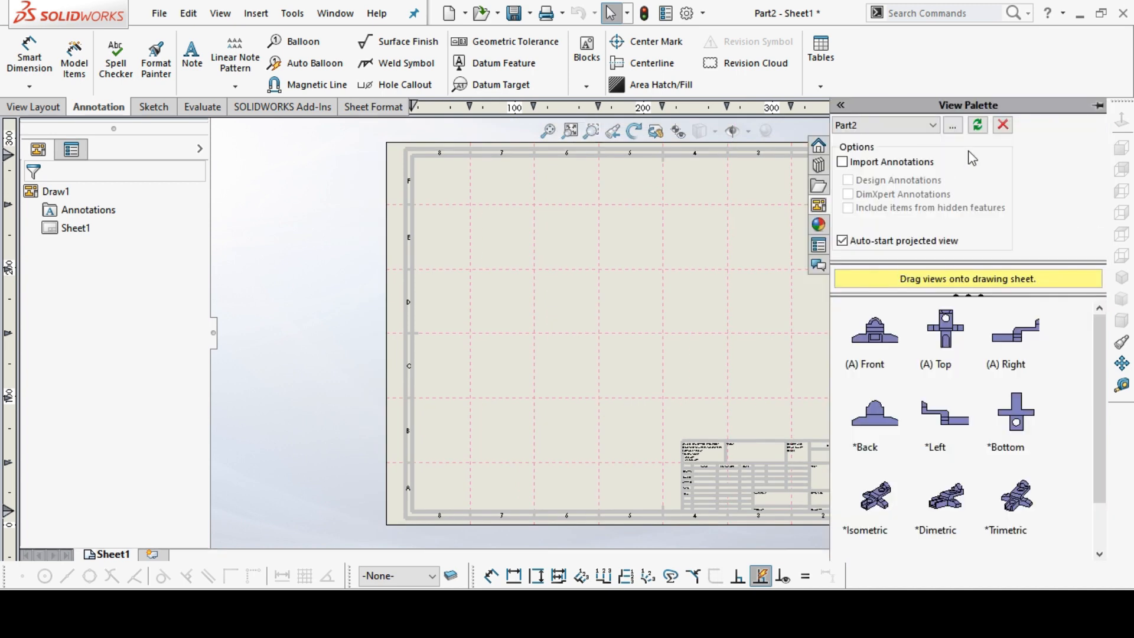
click(977, 125)
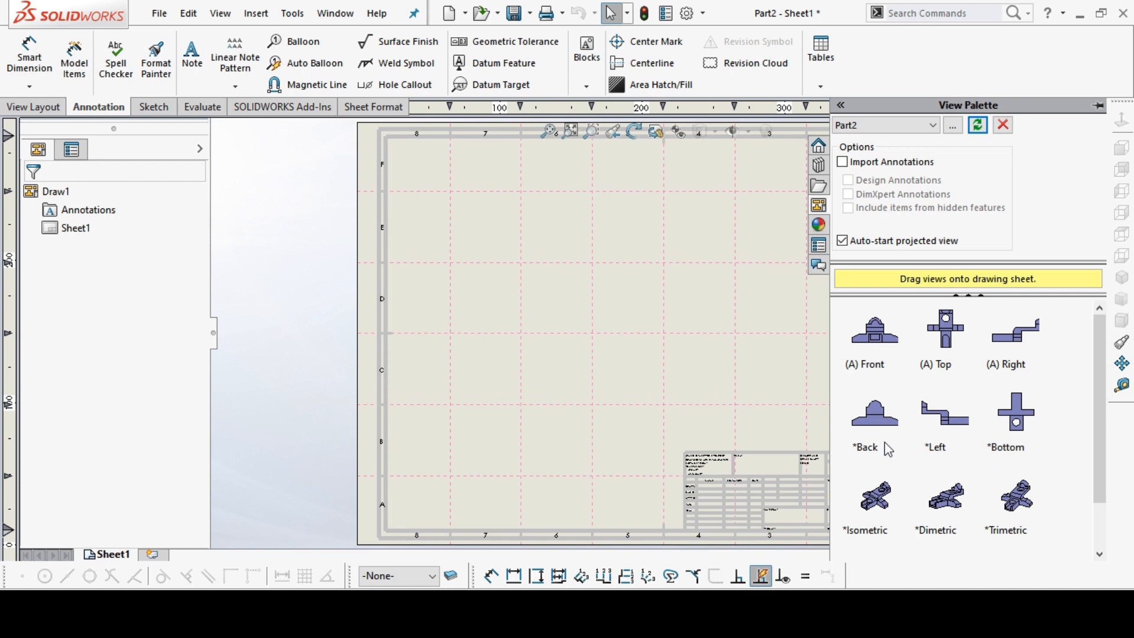
click(945, 345)
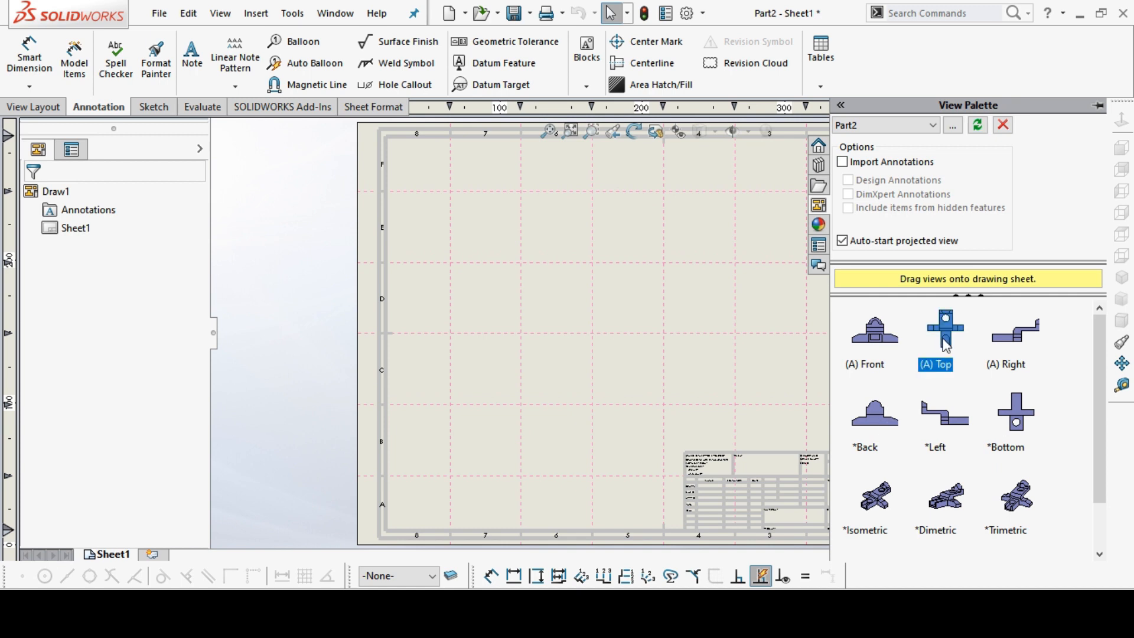
mouse_move(953, 348)
mouse_down()
mouse_move(786, 407)
mouse_move(584, 418)
mouse_move(602, 424)
mouse_up()
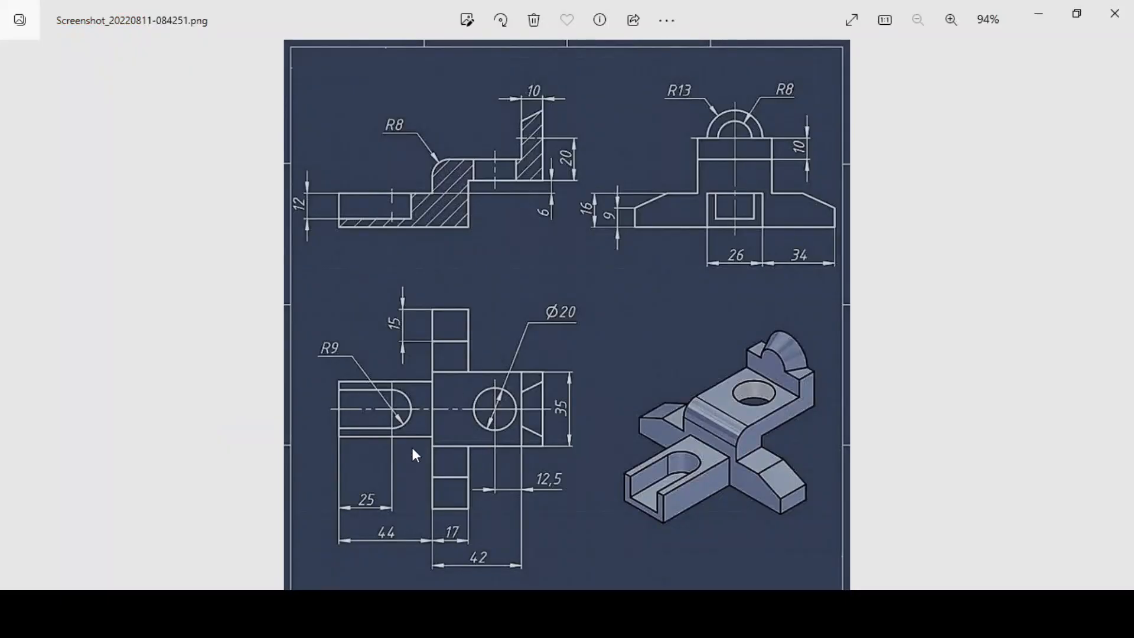
scroll(413, 466, up, 2)
drag(405, 491, 397, 446)
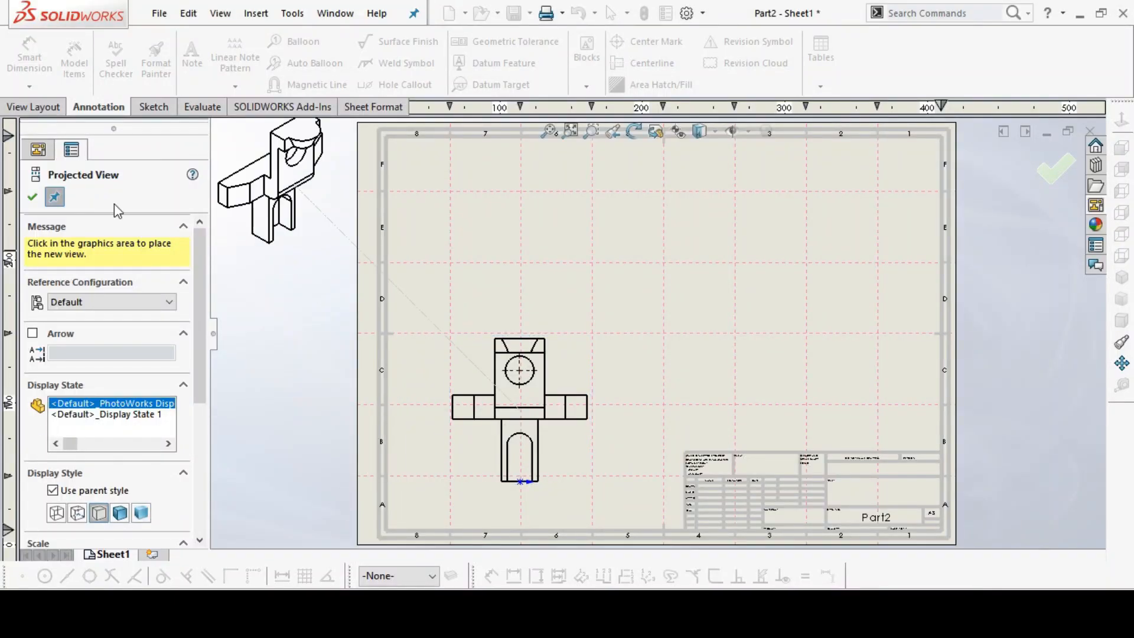
click(33, 197)
Rotate the top view to a drawing view angle of 270 degrees so the slot faces left
click(452, 460)
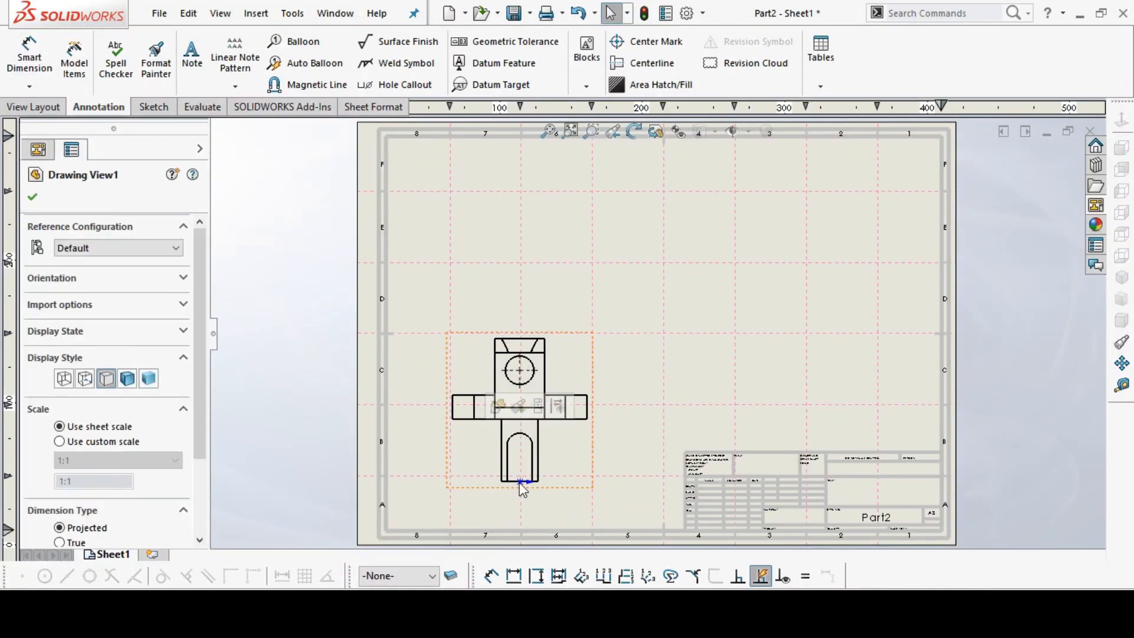
click(633, 131)
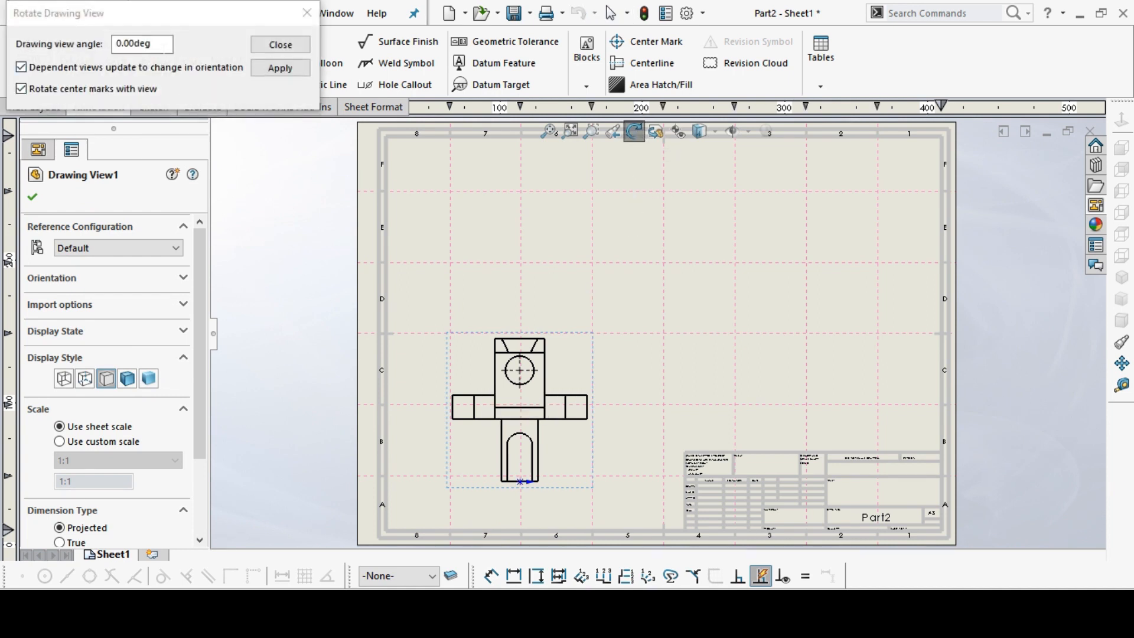
key(Return)
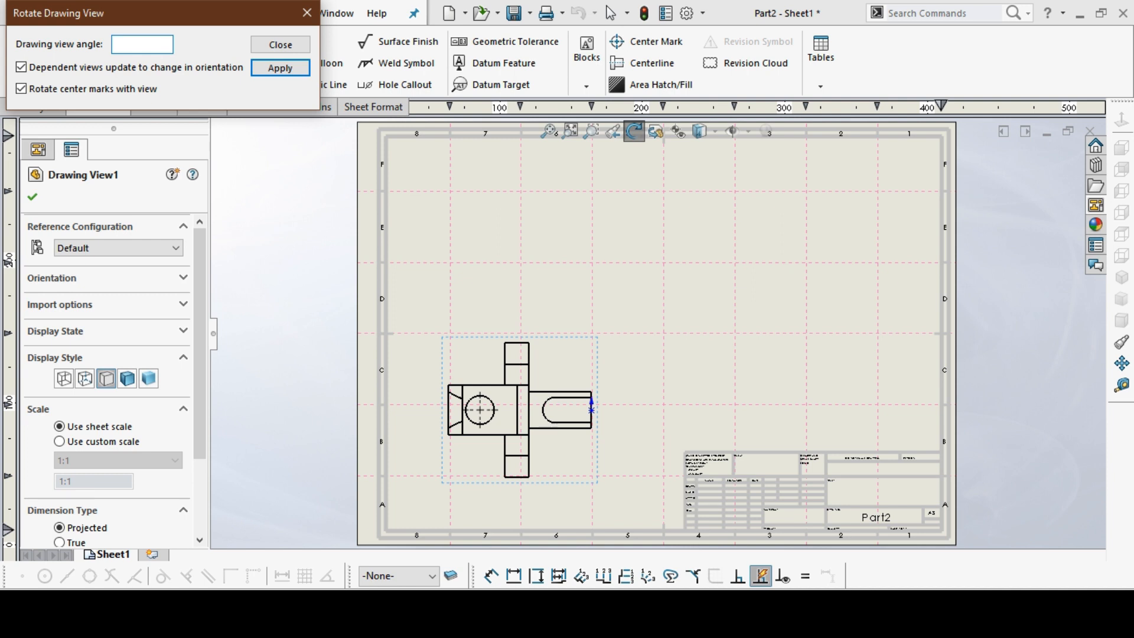
key(Return)
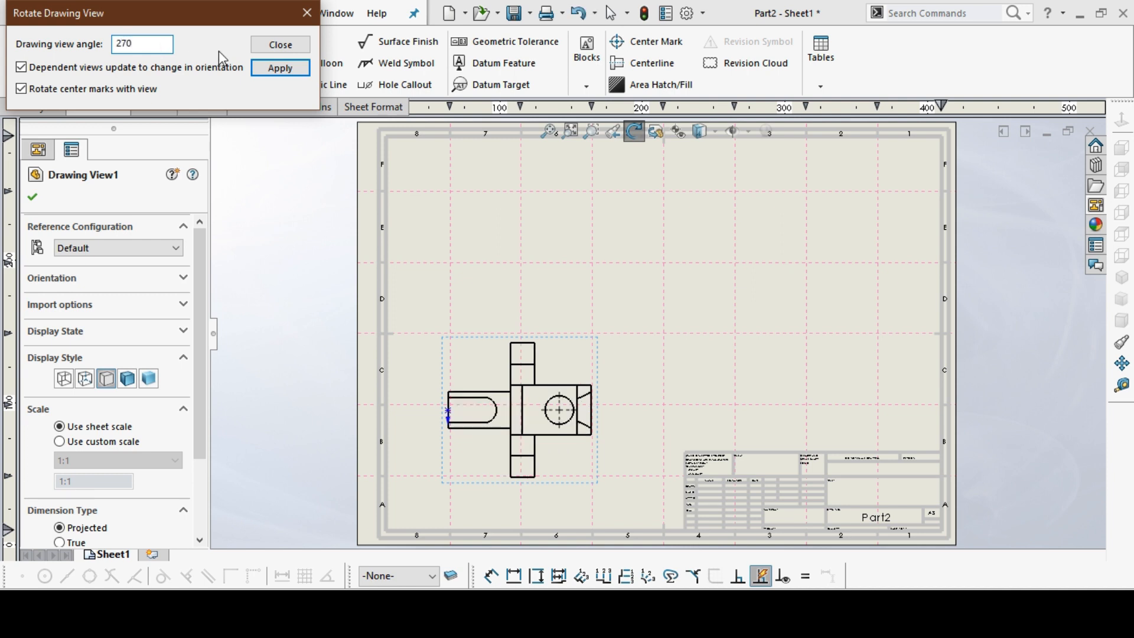
click(266, 50)
click(307, 319)
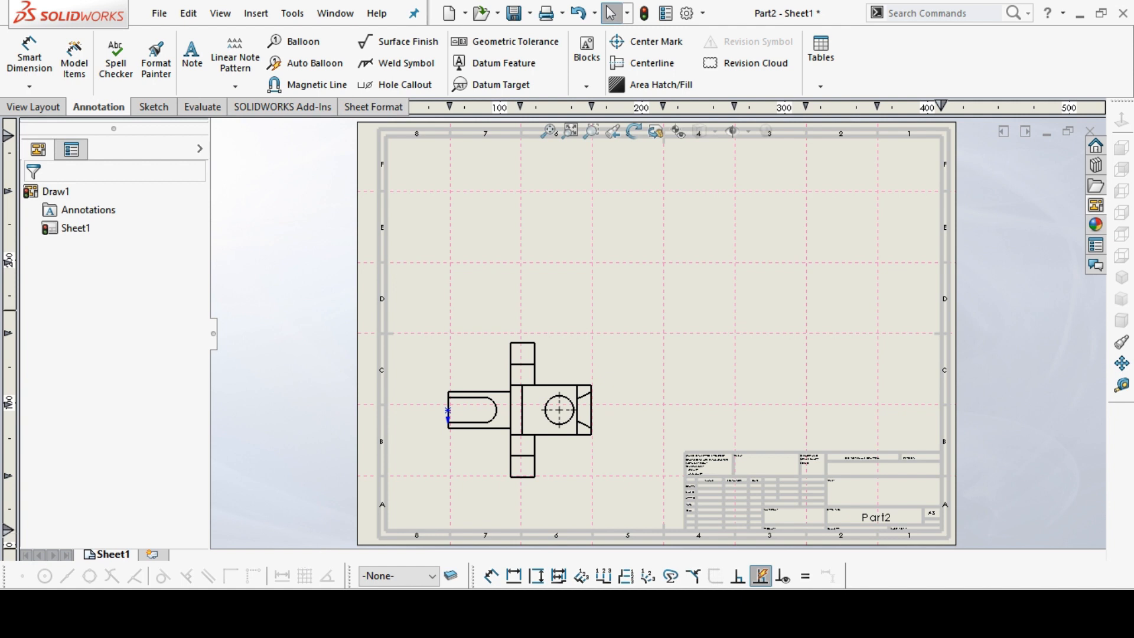
Create horizontal section view A-A through the centre of the circular hole and place it above the top view
click(294, 539)
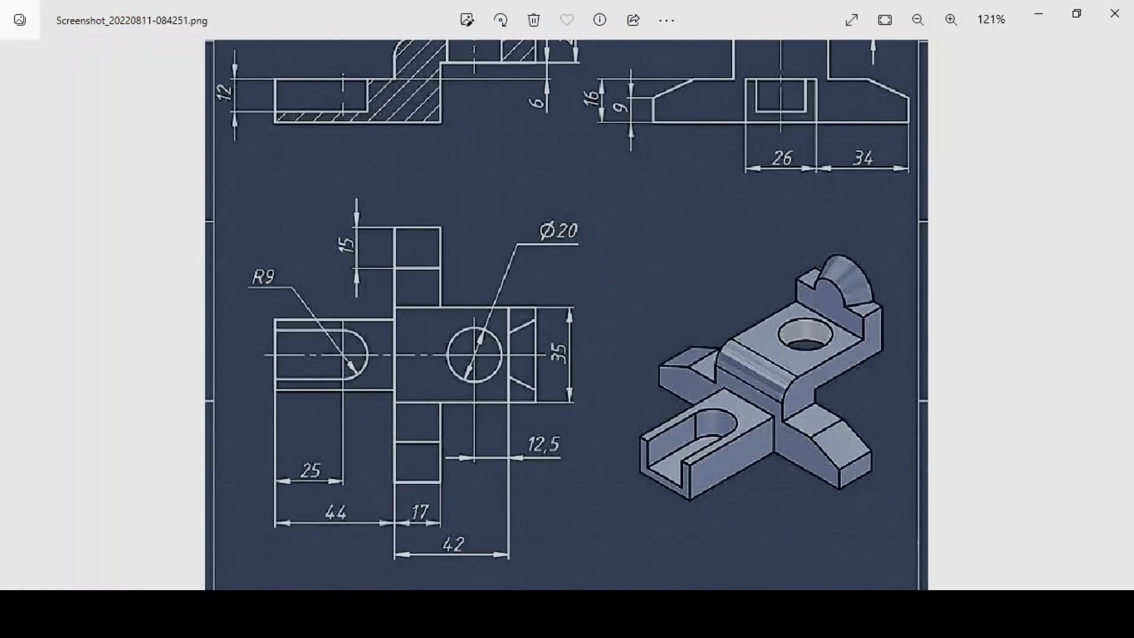
scroll(463, 397, up, 3)
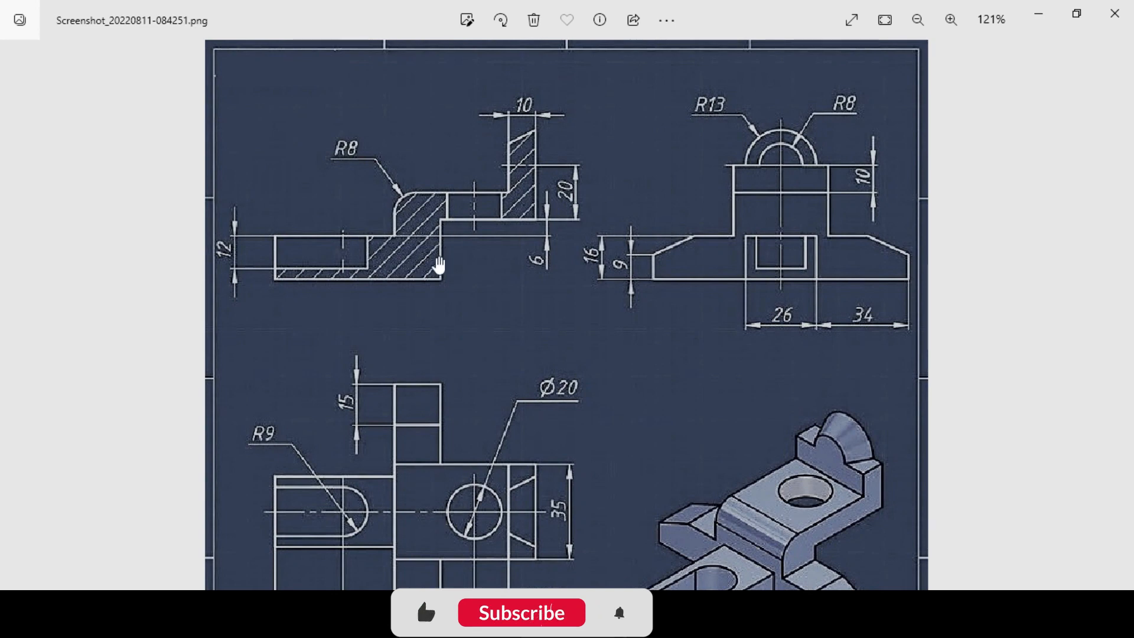
mouse_move(387, 584)
click(506, 544)
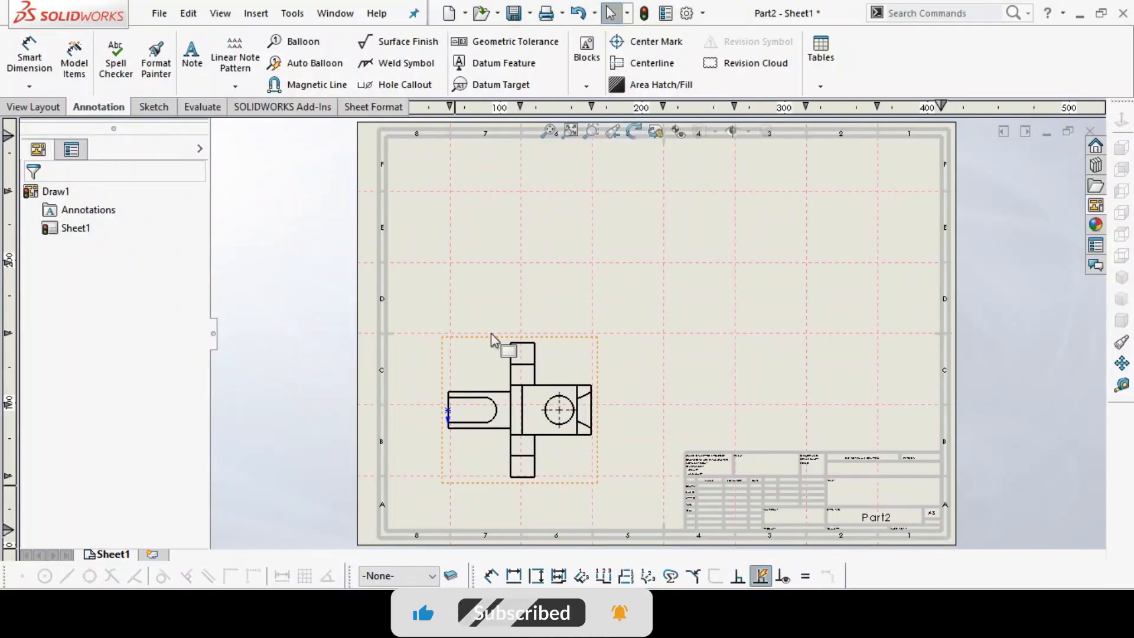
click(39, 107)
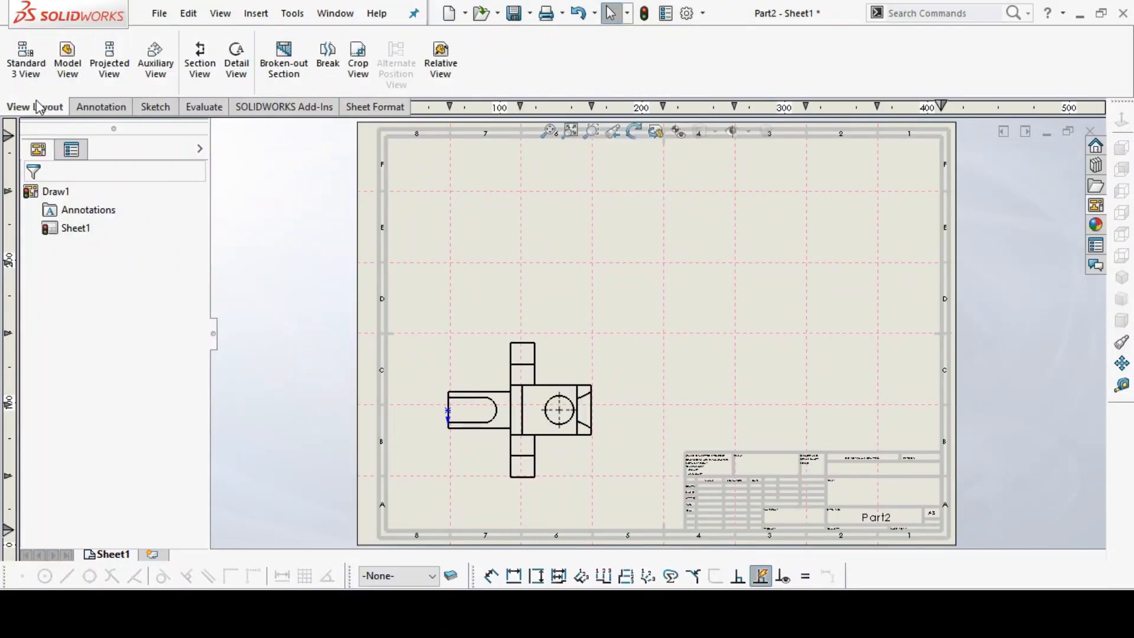
click(200, 58)
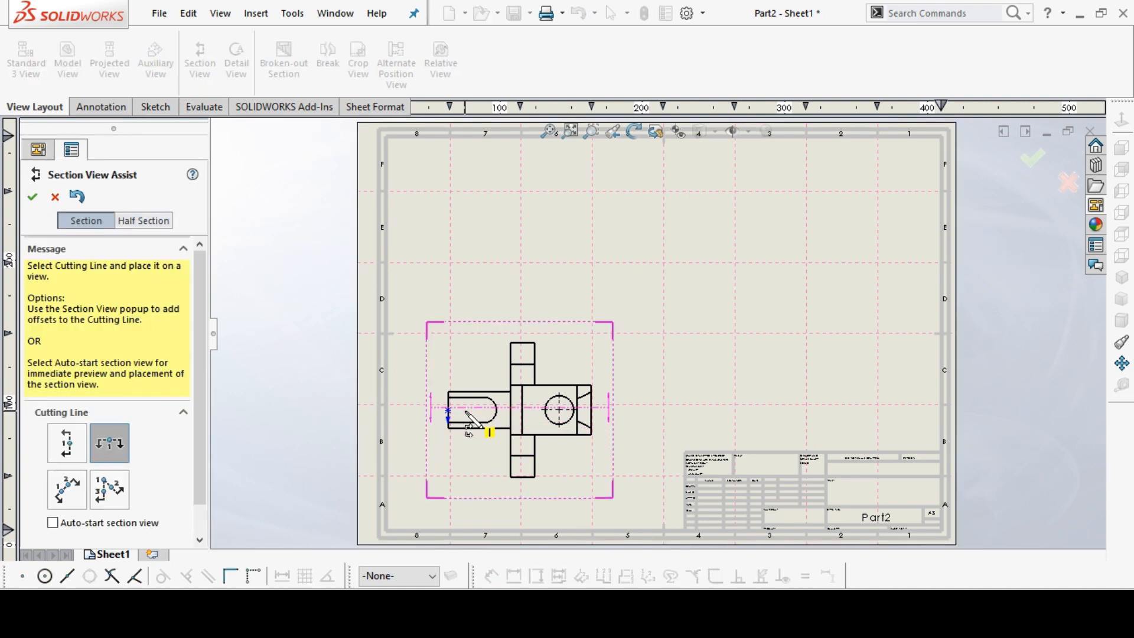
scroll(470, 420, down, 3)
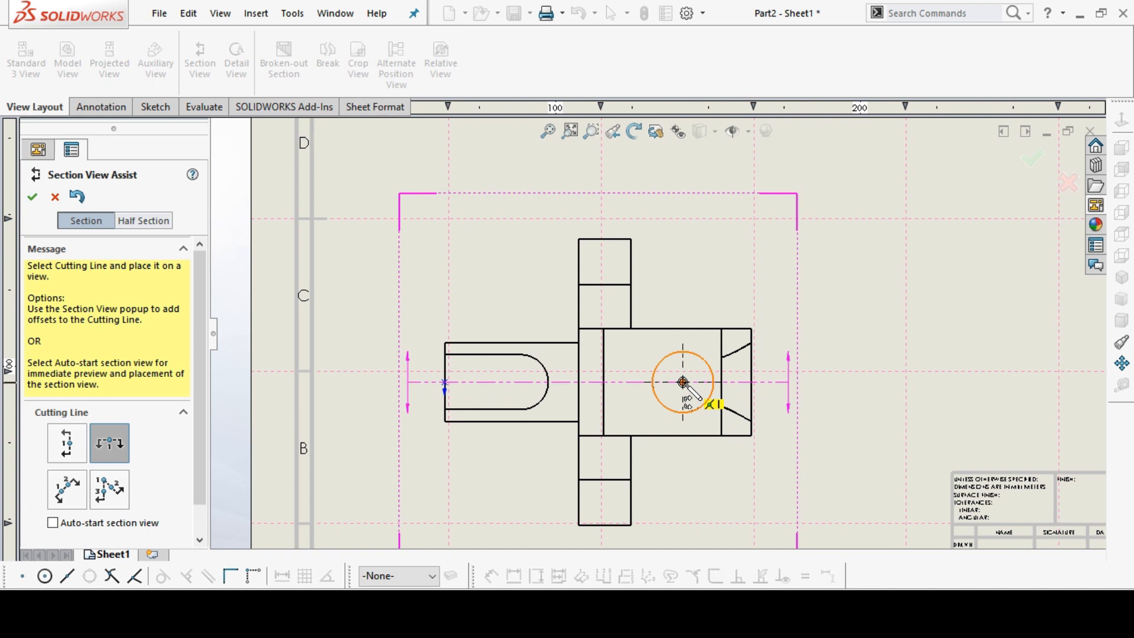
click(683, 382)
click(826, 414)
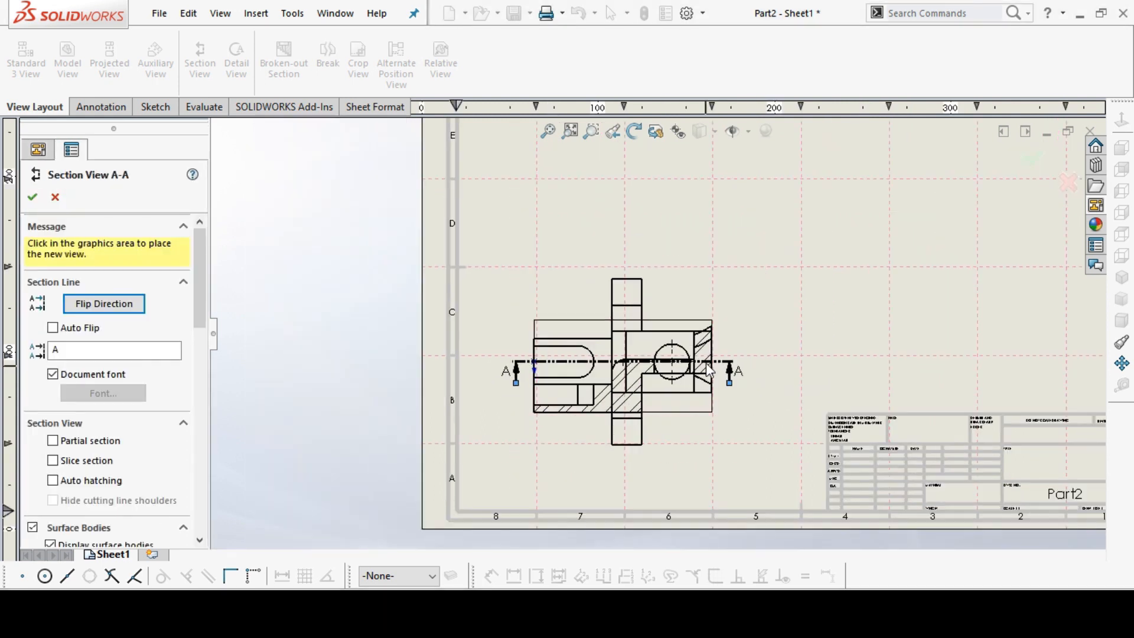
scroll(696, 222, up, 2)
click(695, 230)
key(Return)
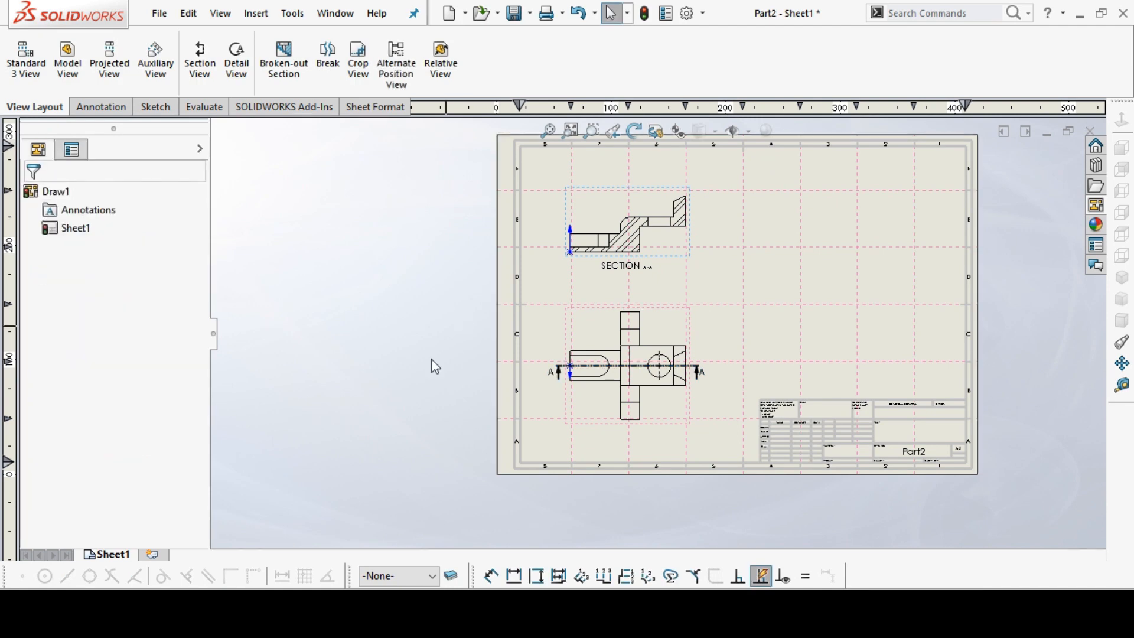
Add the part's Front view level with the section view on its right, without any projected views
key(alt+Tab)
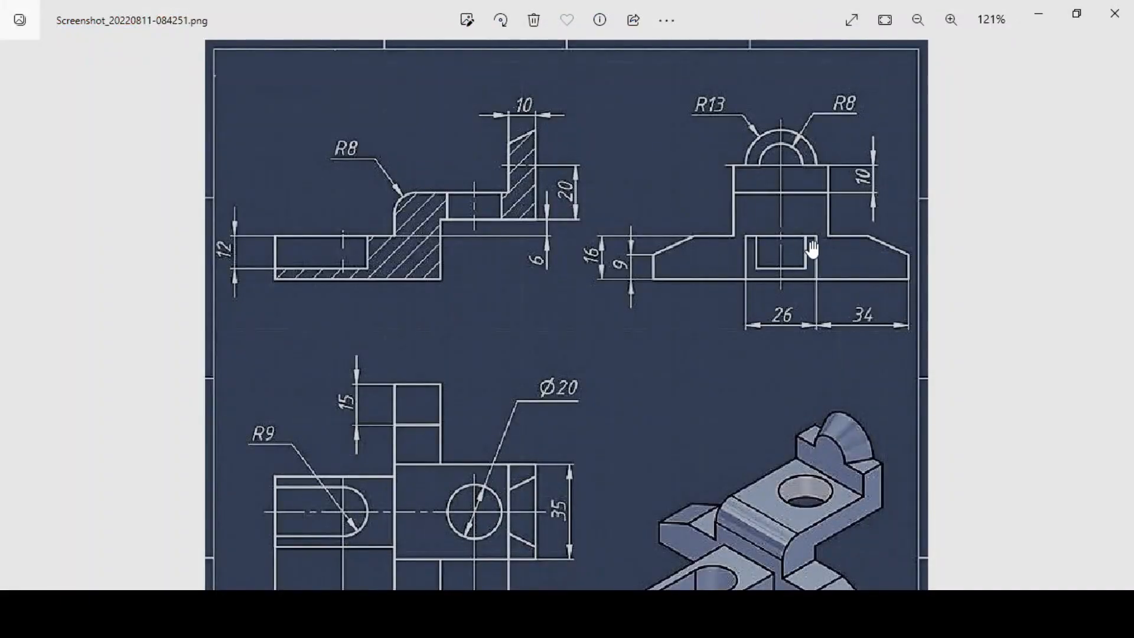
key(alt+Tab)
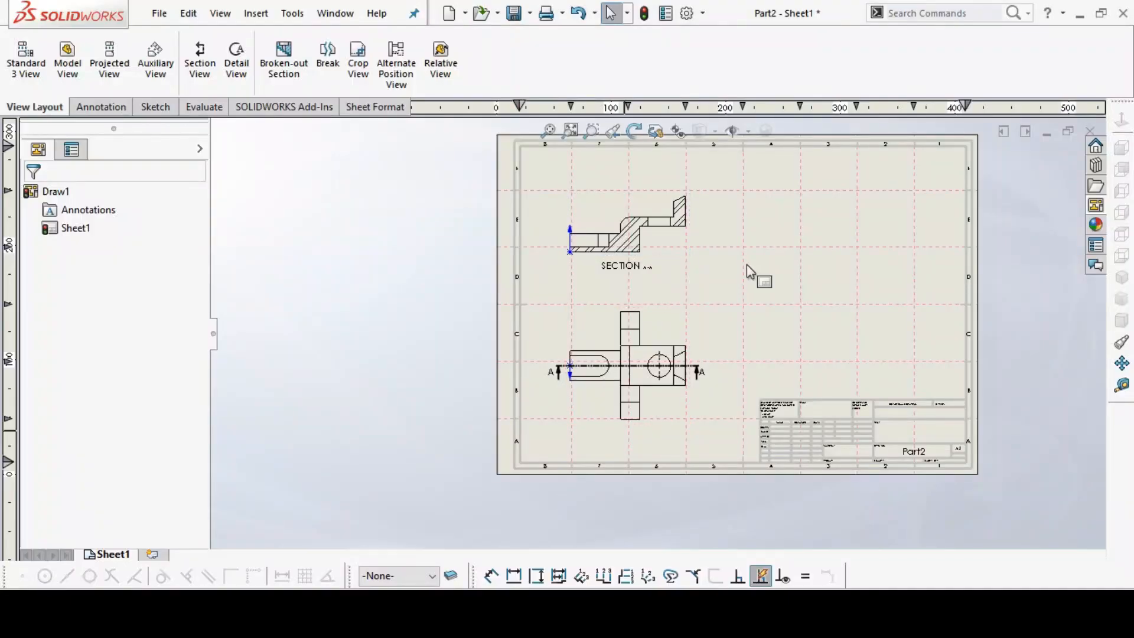
click(1095, 206)
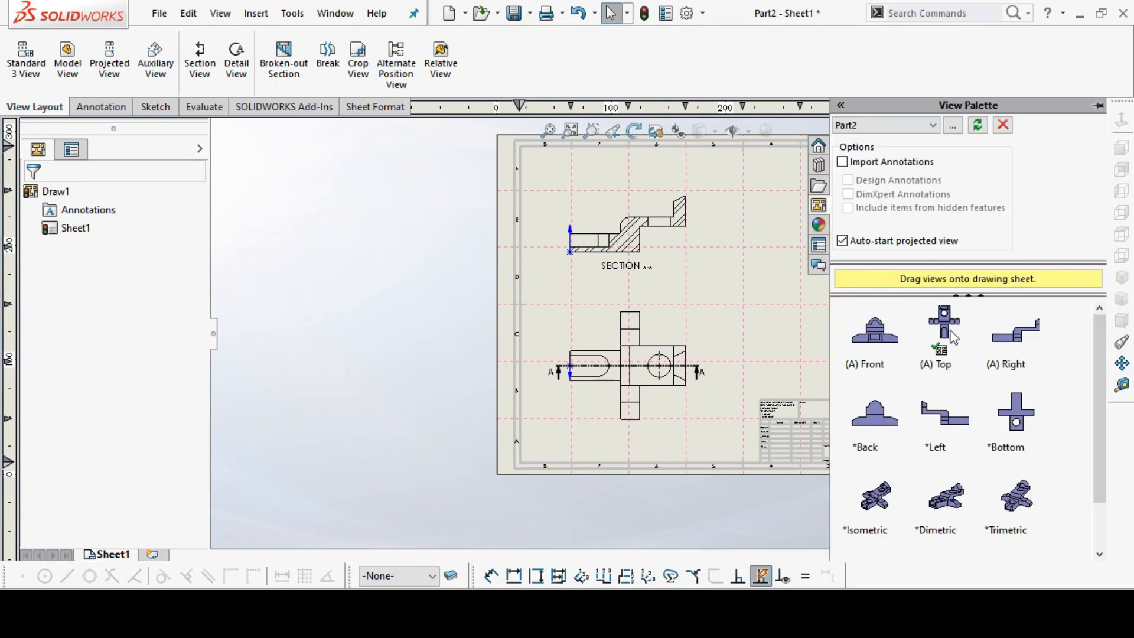
drag(874, 331, 805, 243)
click(31, 197)
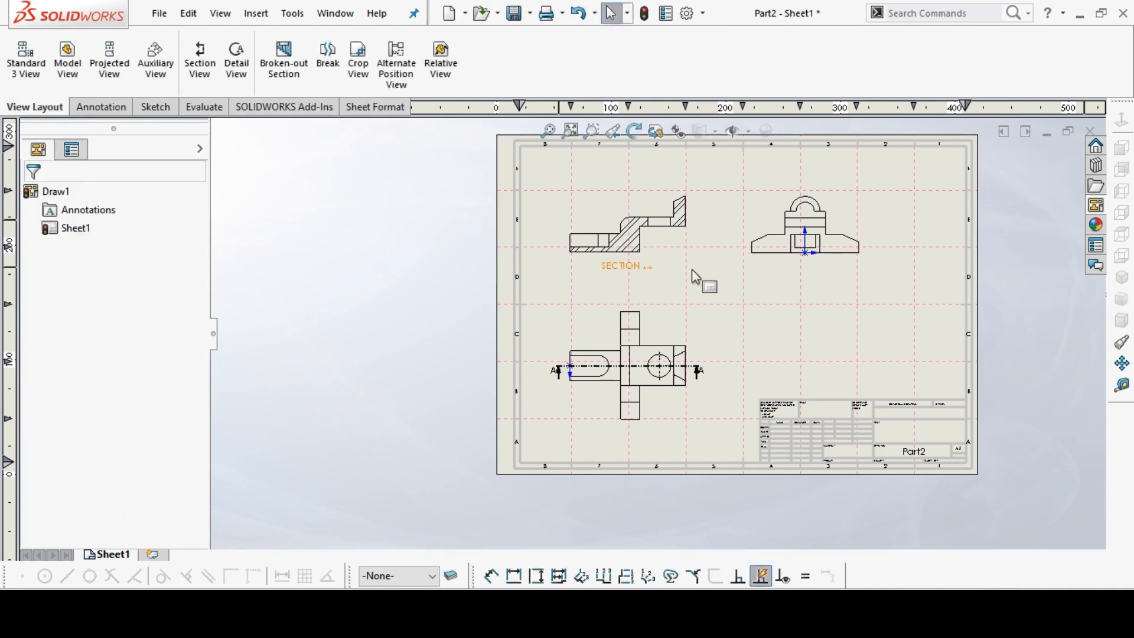
scroll(751, 192, down, 5)
scroll(829, 242, down, 1)
mouse_move(699, 256)
mouse_down()
mouse_move(714, 369)
mouse_move(623, 337)
mouse_move(698, 352)
mouse_move(703, 425)
mouse_move(685, 416)
mouse_up()
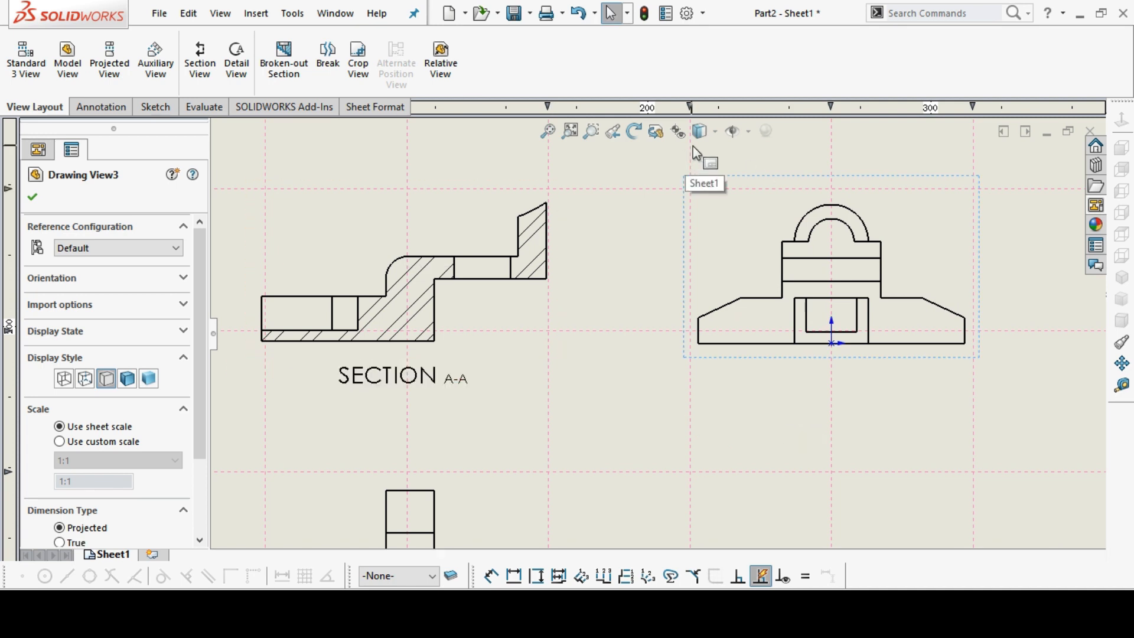
click(749, 133)
click(741, 203)
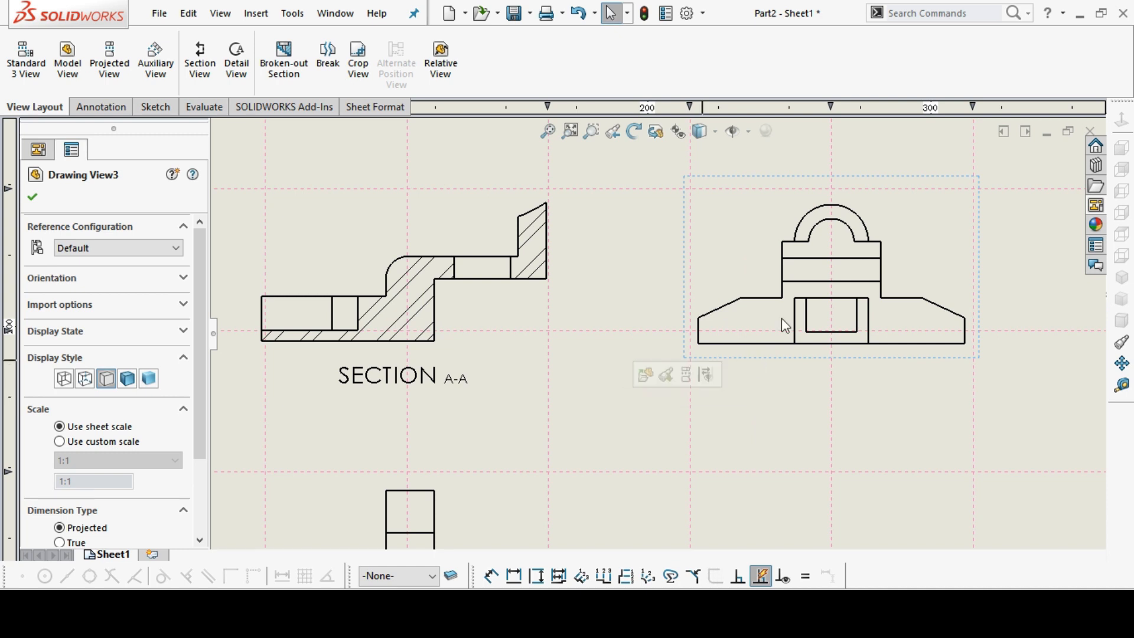
key(Escape)
Compare the front view with the reference image and set its tangent edges to Tangent Edges Removed
click(484, 620)
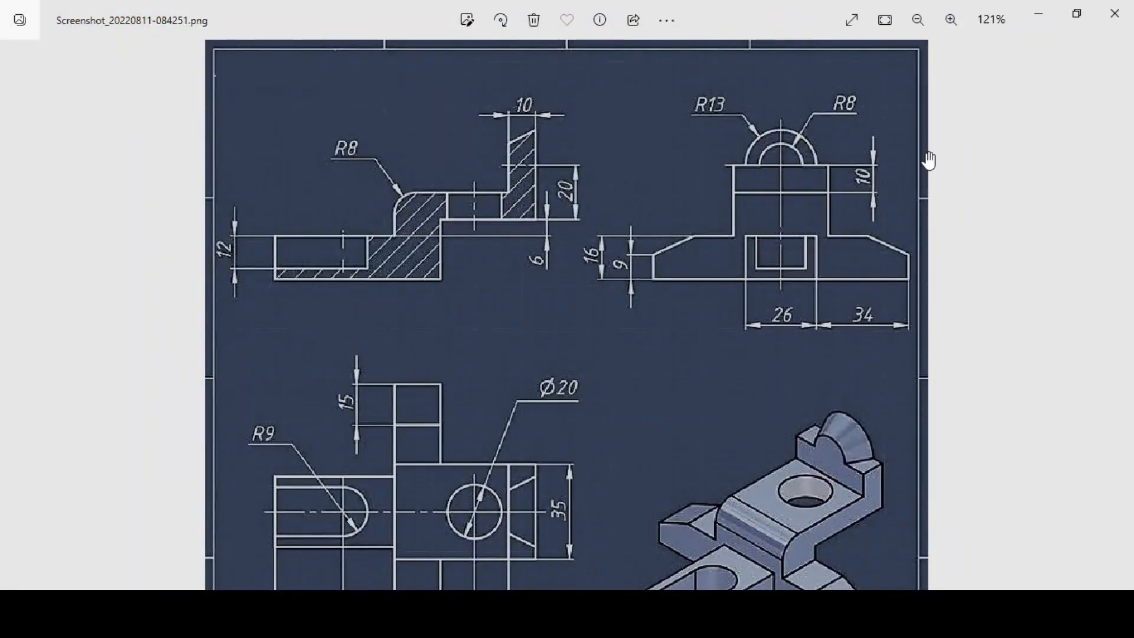
click(1037, 10)
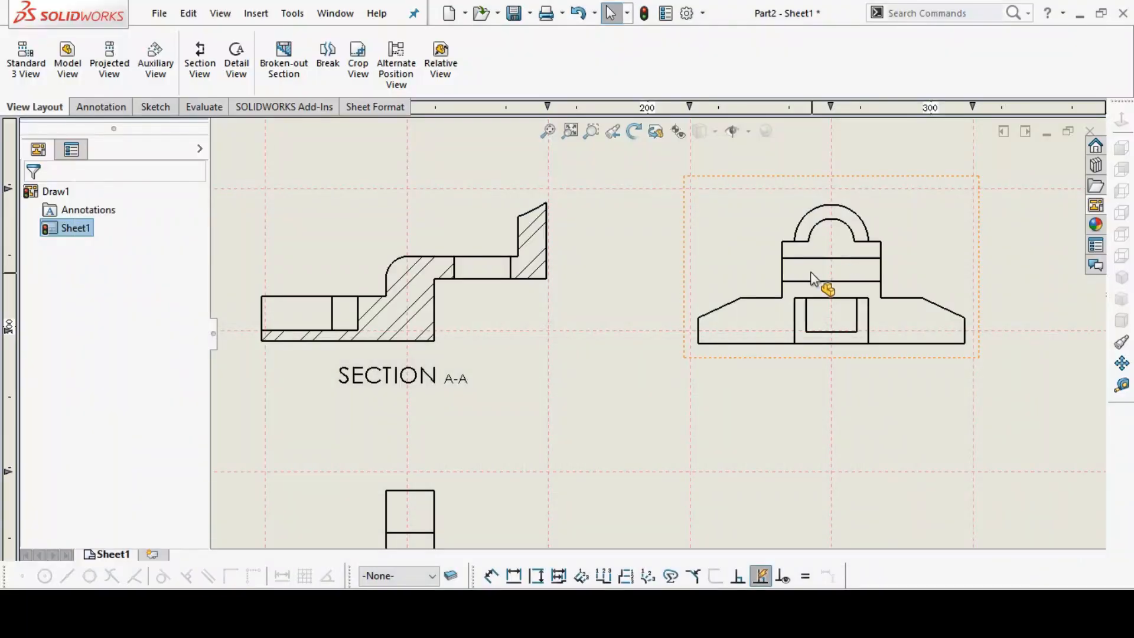
click(927, 241)
right_click(928, 239)
mouse_move(1003, 304)
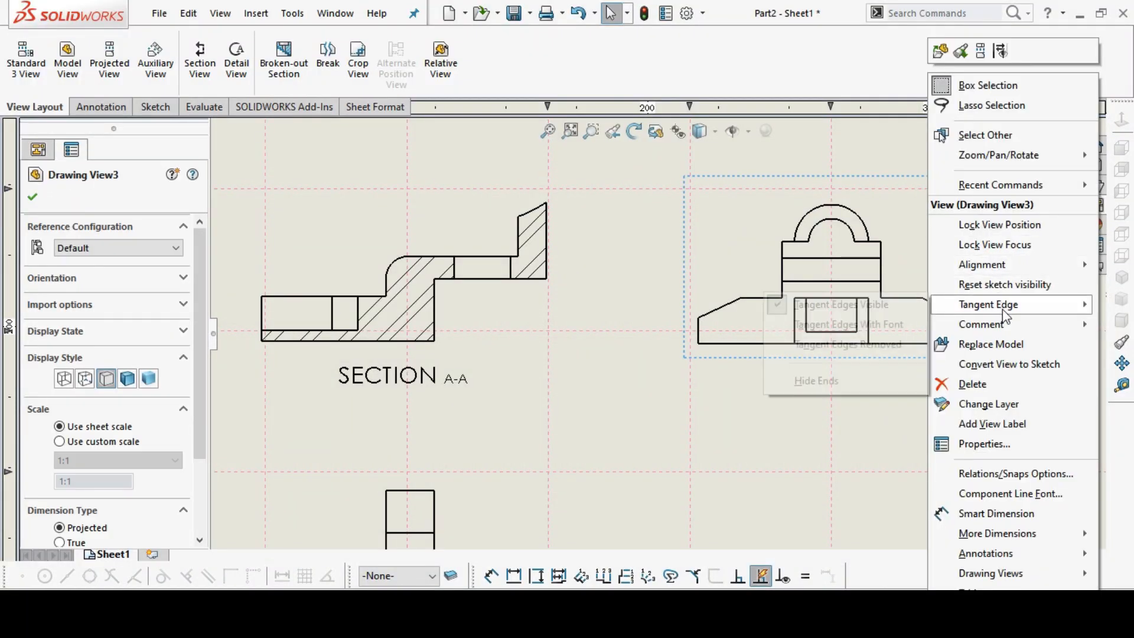
click(883, 346)
click(892, 396)
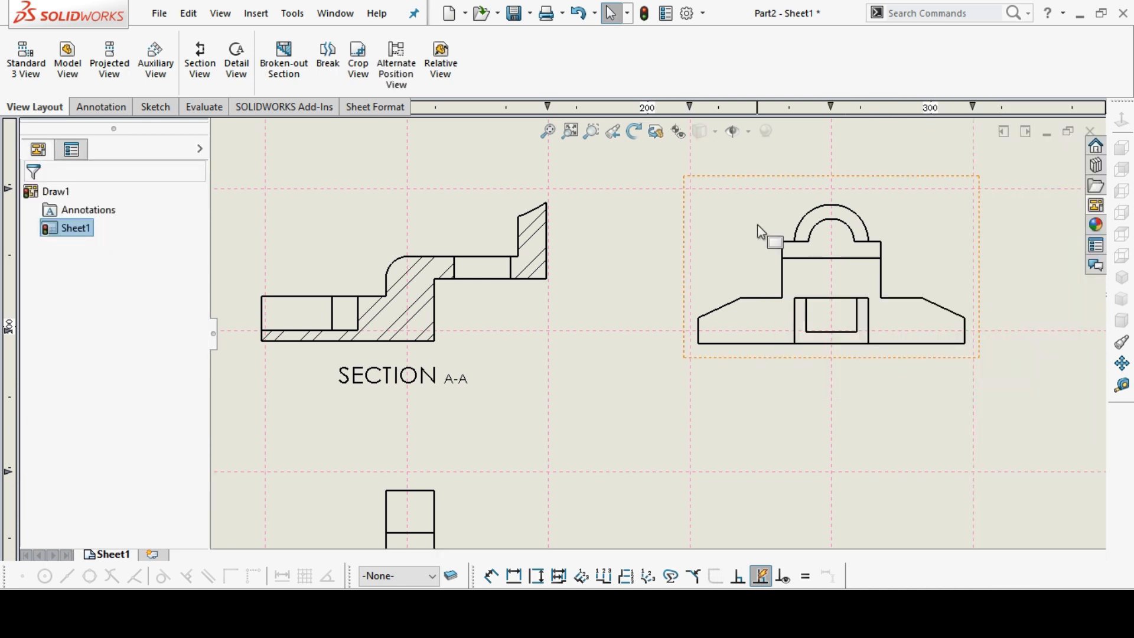
Set the font size of the whole SECTION A-A label to 22
key(f)
double_click(587, 378)
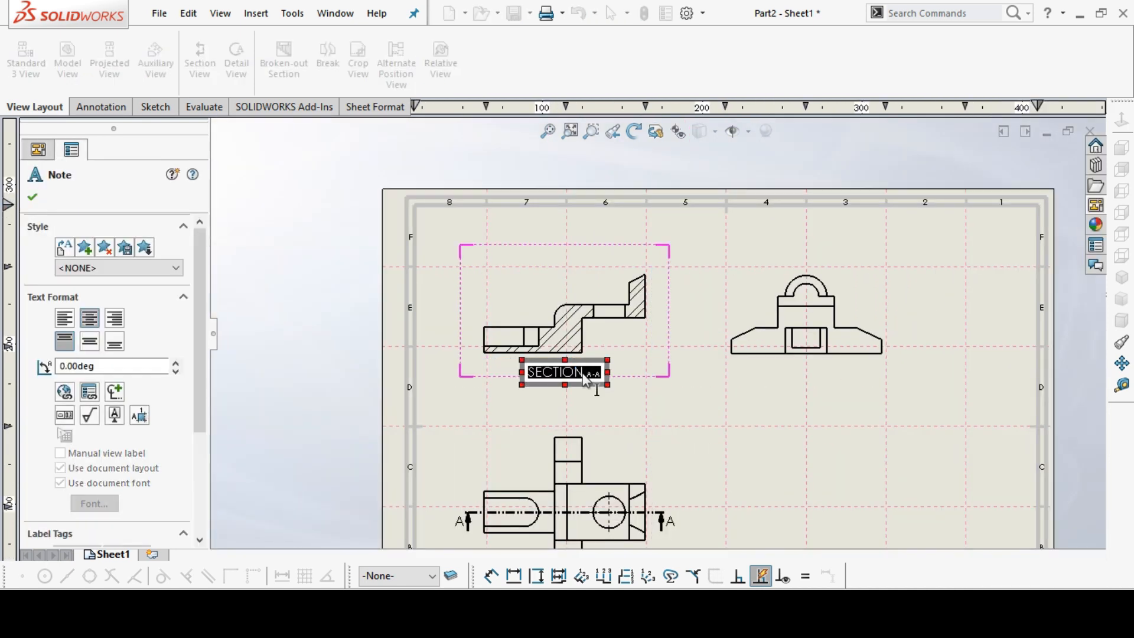
click(568, 349)
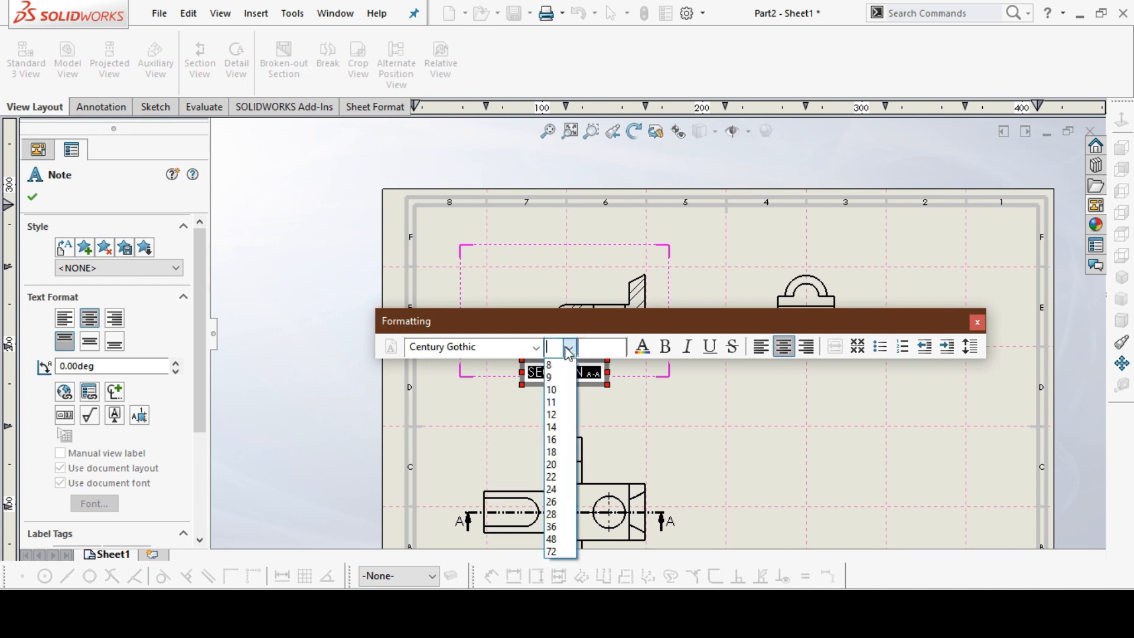
click(552, 476)
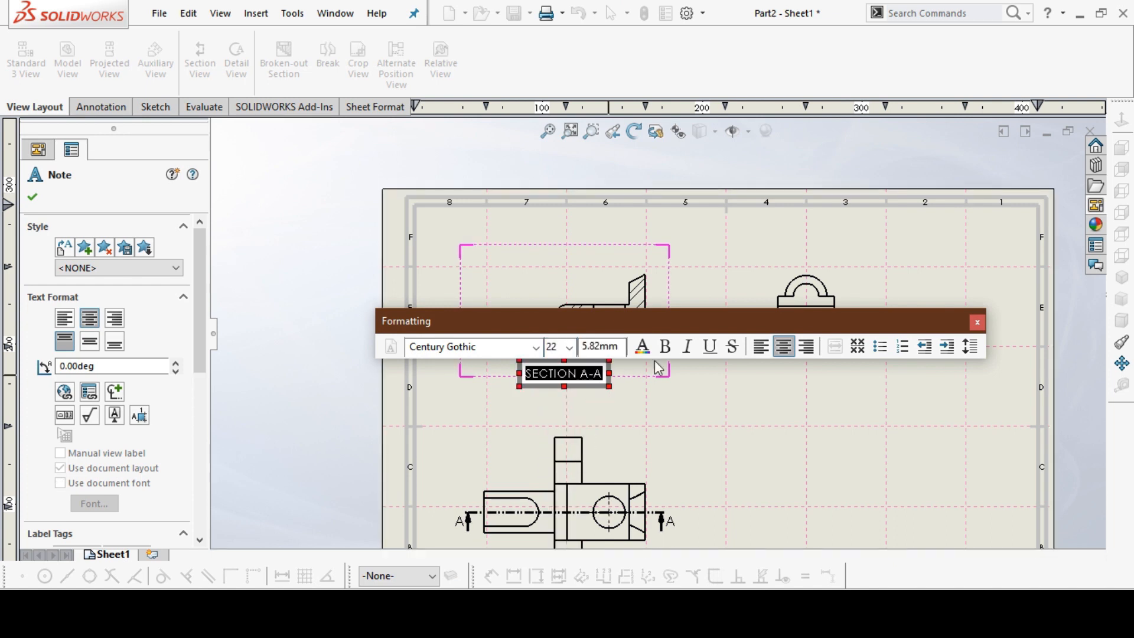
Make the SECTION A-A label text bold and underlined
click(665, 348)
click(704, 347)
click(701, 422)
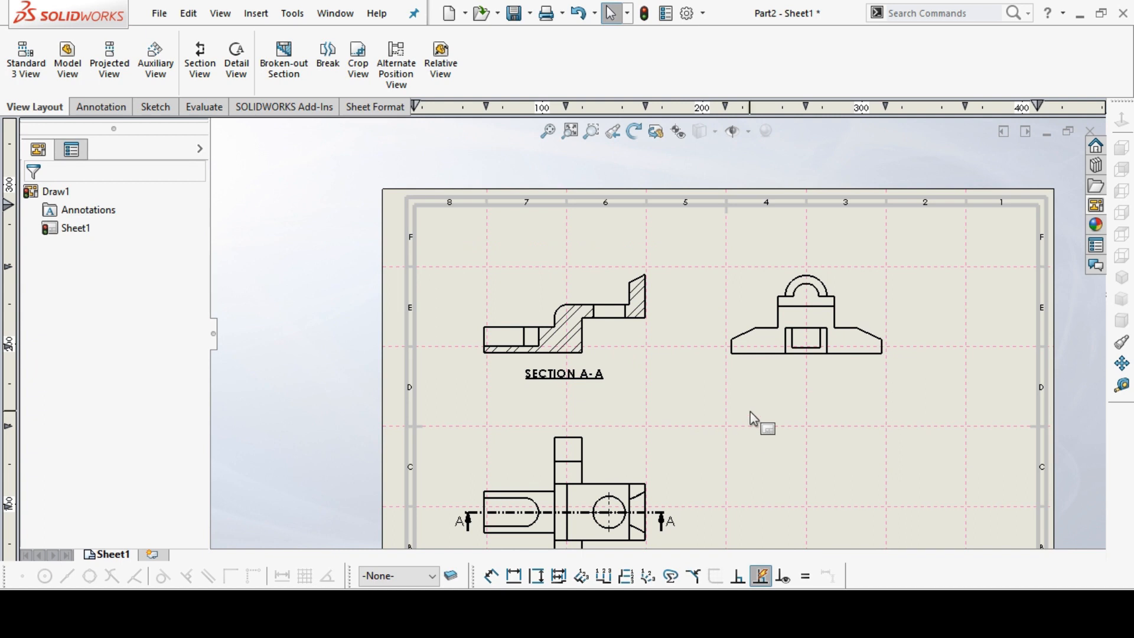
Check the reference image and place an isometric view in the open area above the title block, displayed as Shaded With Edges
scroll(771, 437, down, 3)
scroll(668, 232, up, 3)
scroll(546, 455, down, 4)
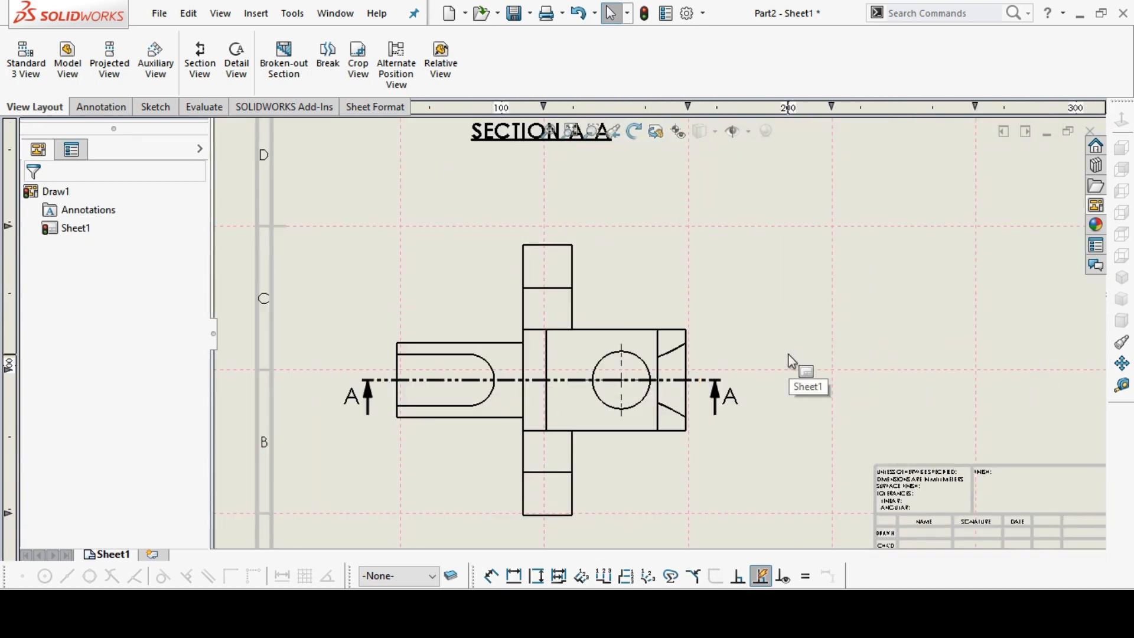
click(571, 132)
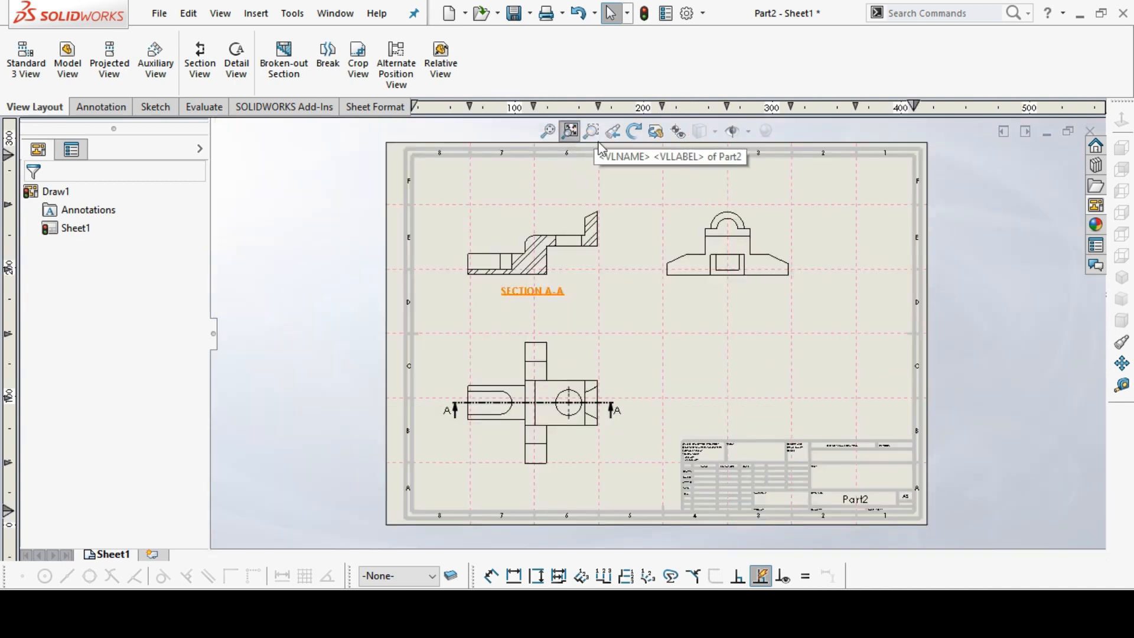
click(1097, 208)
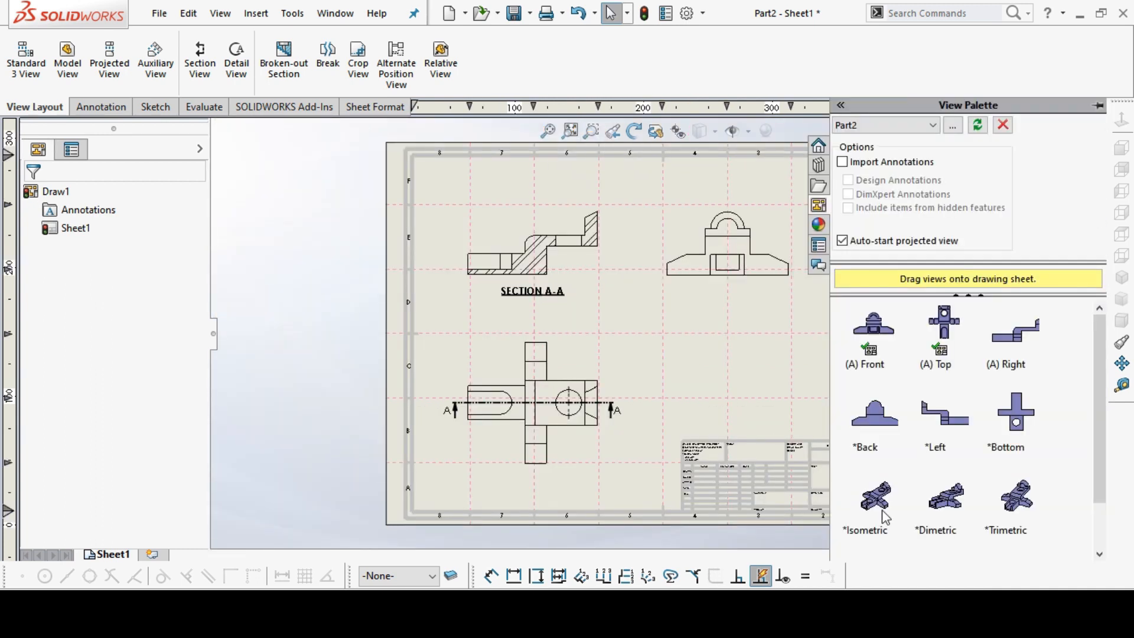
click(408, 614)
drag(742, 414, 700, 256)
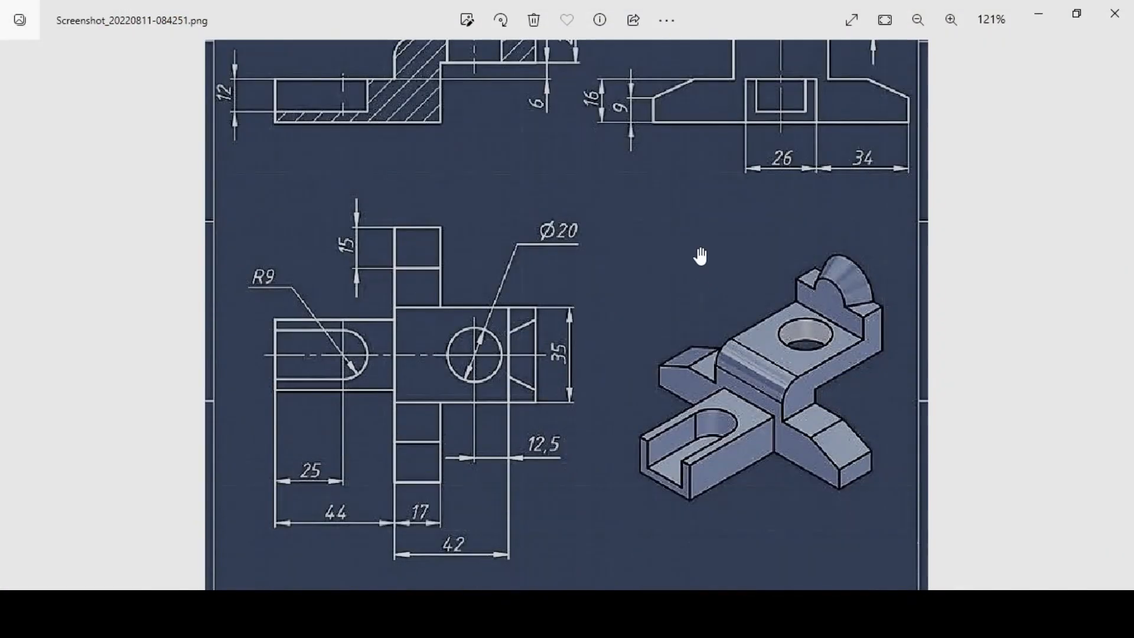
click(1037, 12)
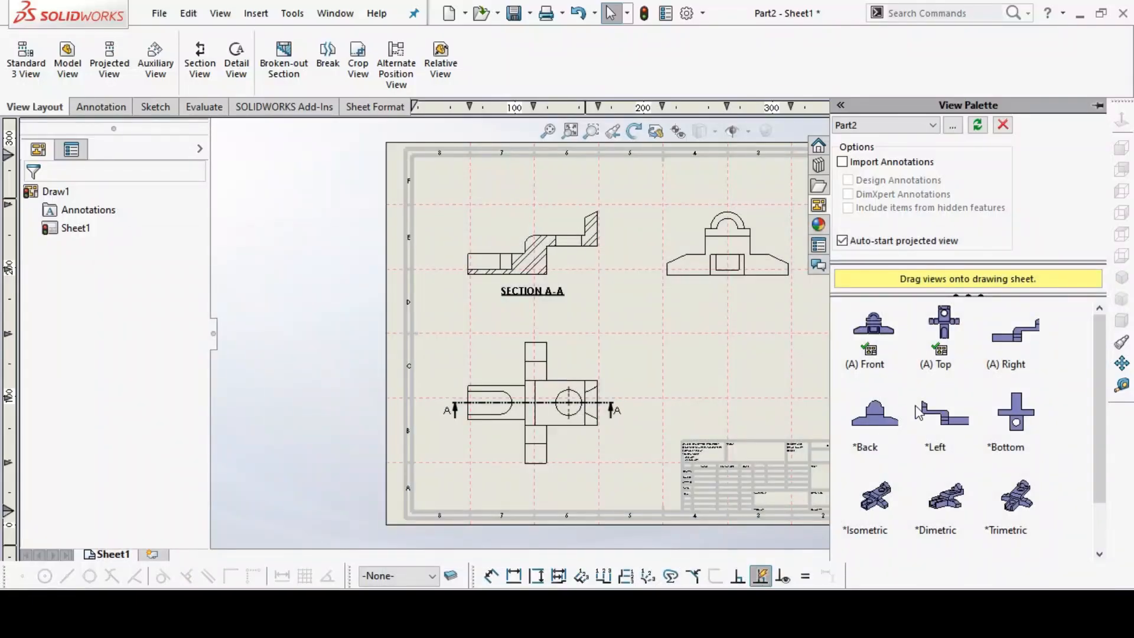
mouse_move(873, 506)
mouse_down()
mouse_move(791, 378)
mouse_move(762, 377)
mouse_move(781, 360)
mouse_up()
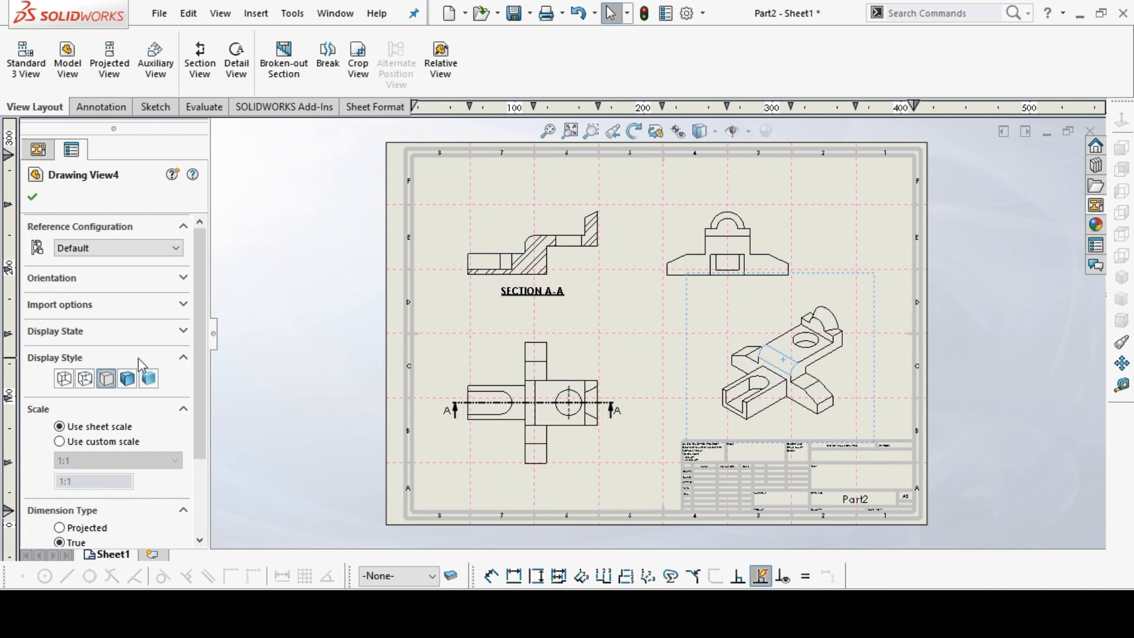
click(130, 380)
click(33, 198)
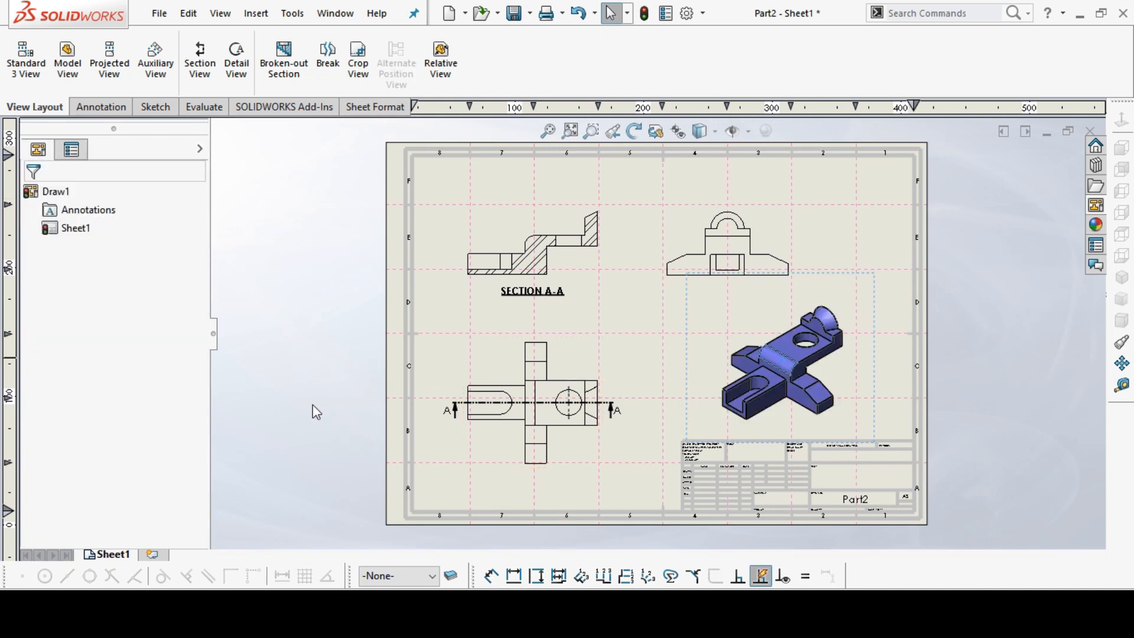
Set section view A-A's display style to Hidden Lines Visible instead of using the parent style
scroll(431, 392, down, 2)
click(473, 406)
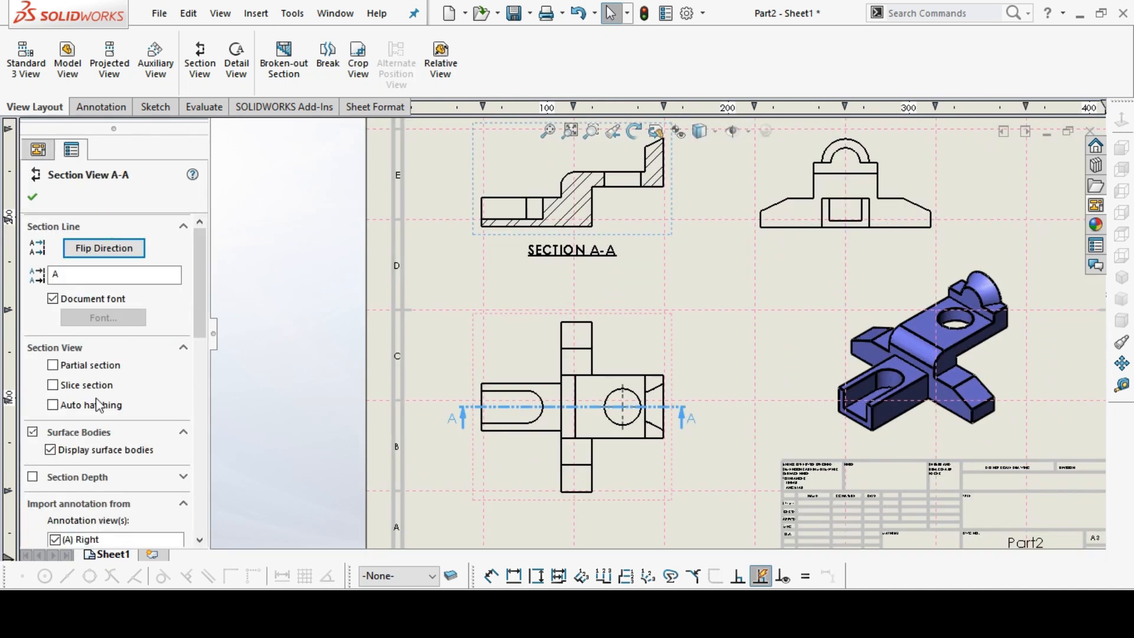
scroll(106, 384, down, 6)
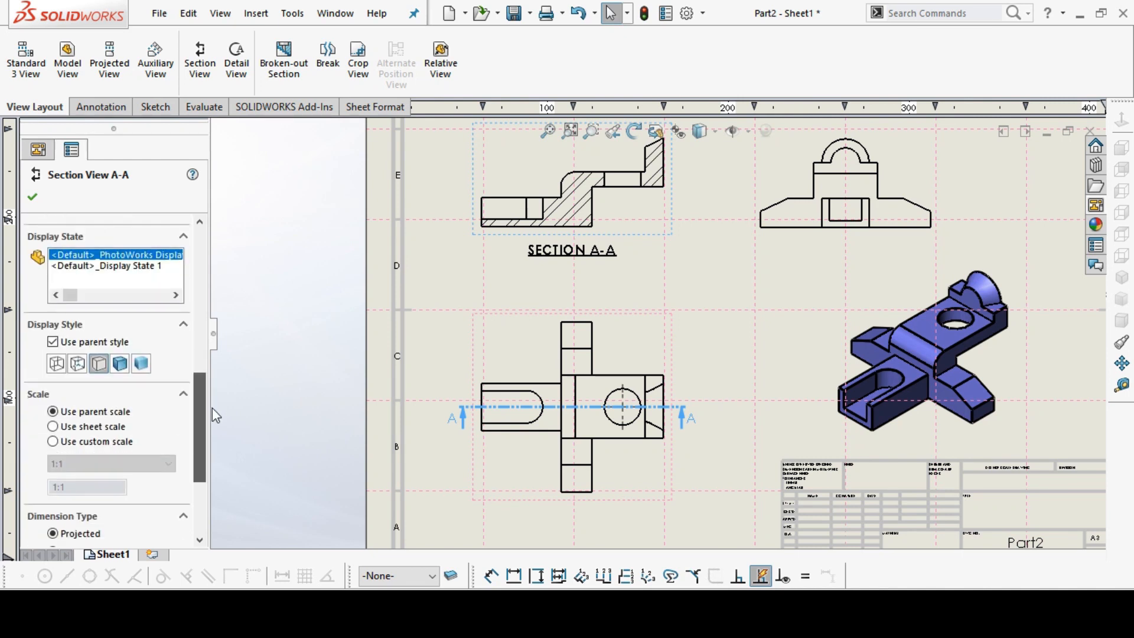
click(77, 364)
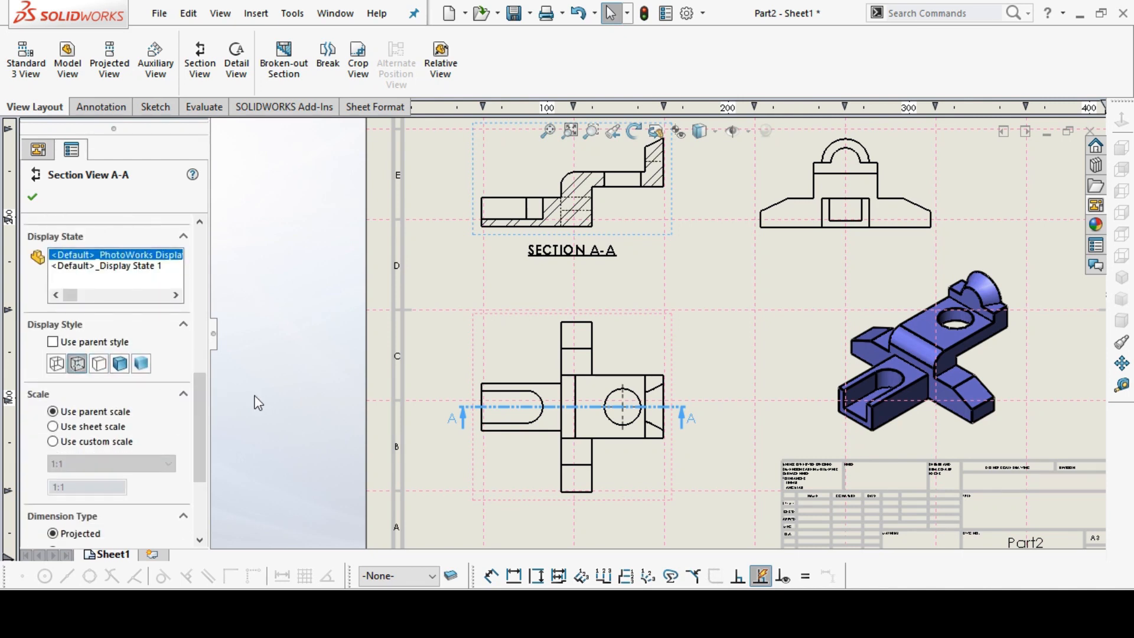
click(32, 197)
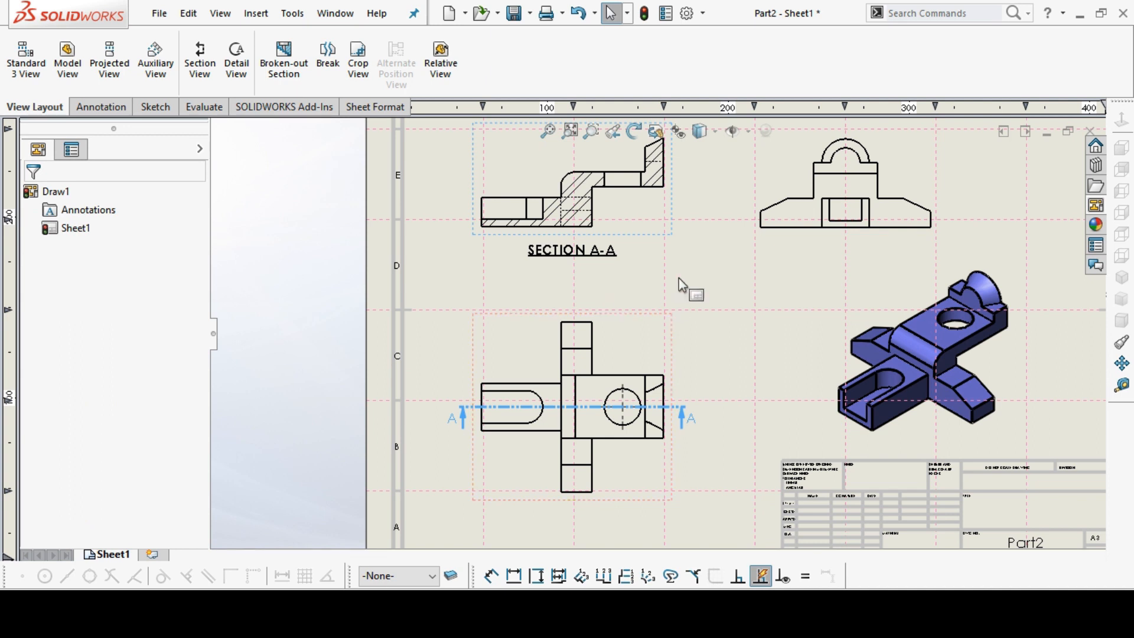
scroll(685, 221, down, 2)
scroll(679, 250, up, 3)
scroll(697, 519, down, 3)
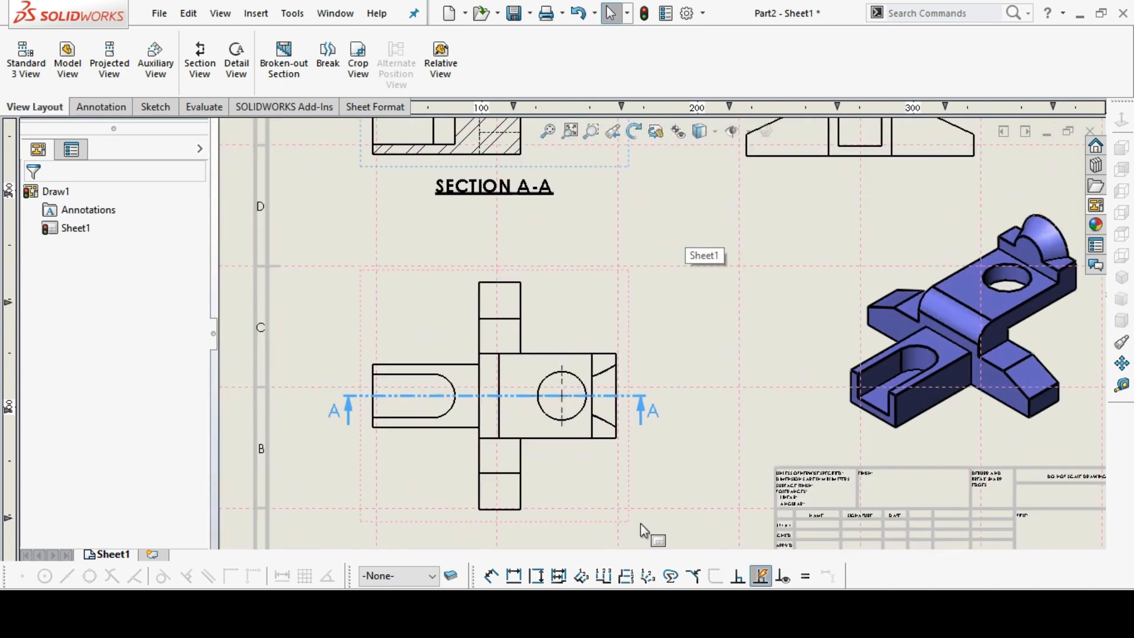
key(alt+Tab)
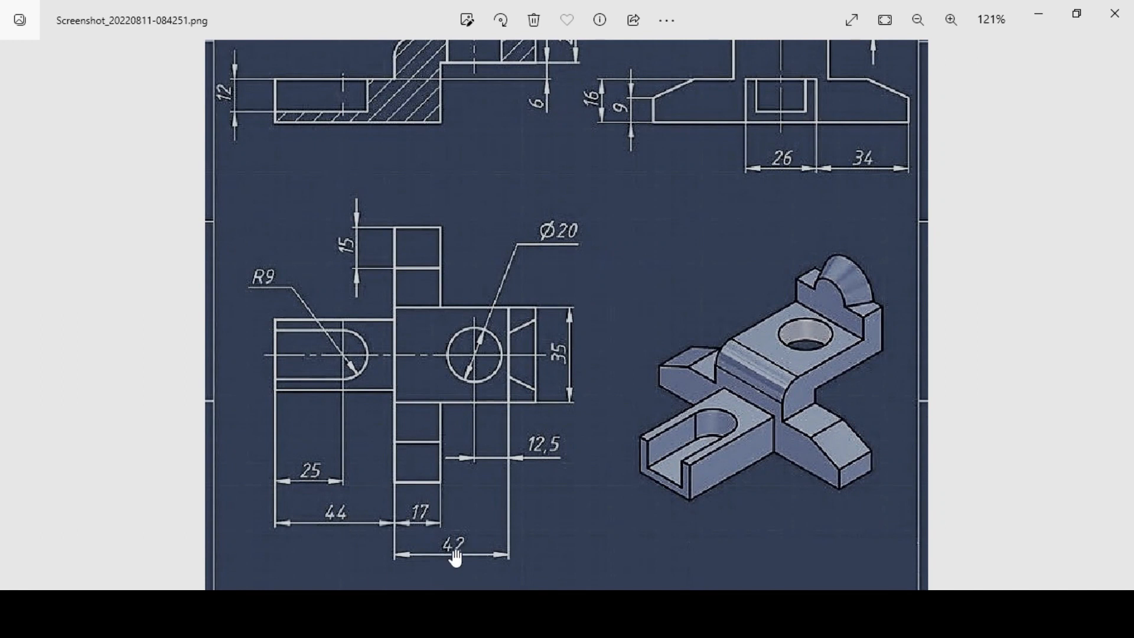
key(alt+Tab)
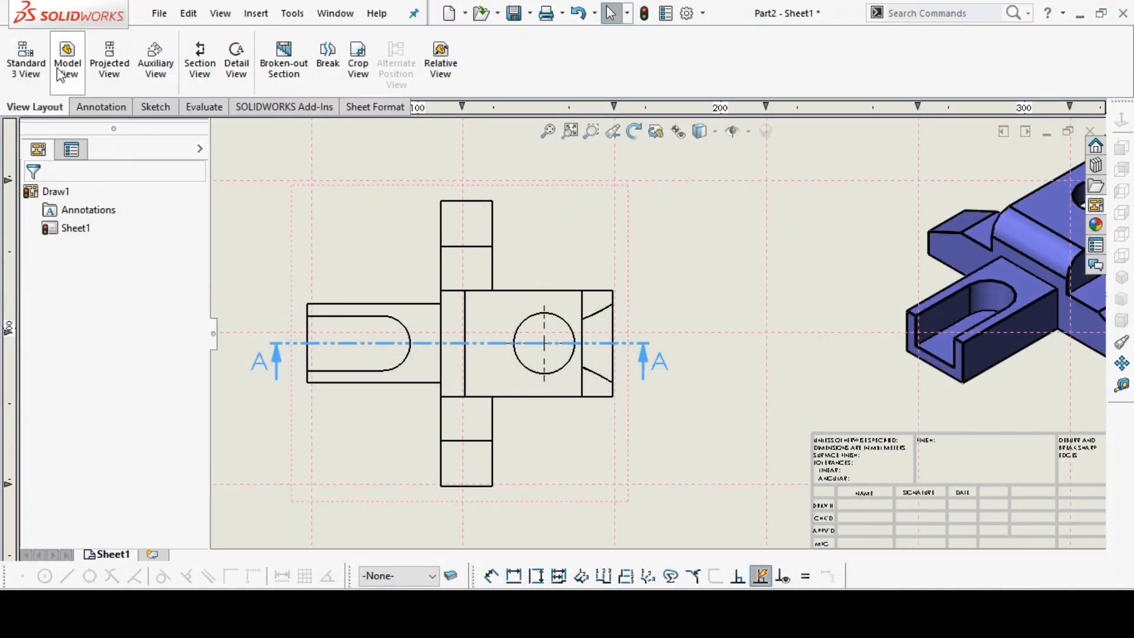
click(101, 107)
click(29, 59)
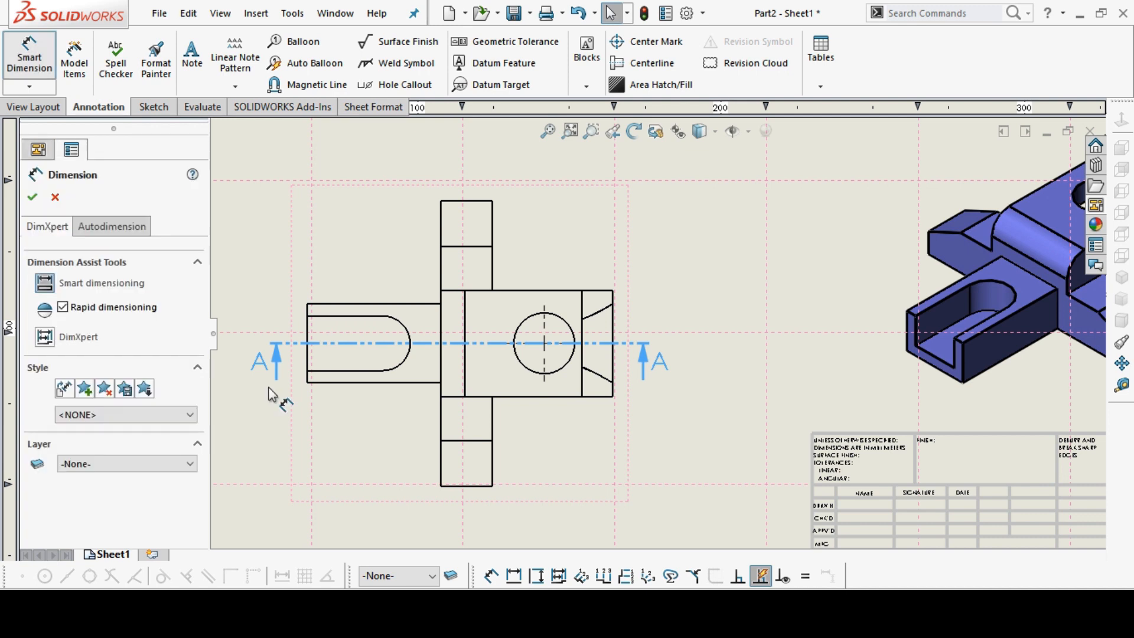
click(309, 361)
click(407, 357)
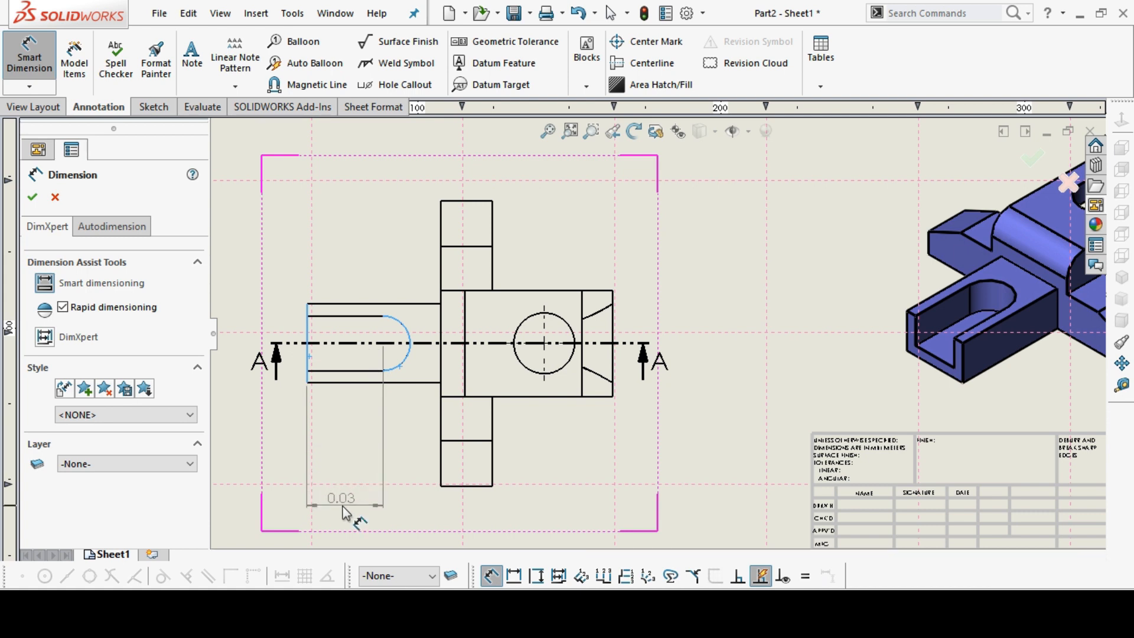
key(Escape)
Set the drawing's unit system to MMGS (millimeter, gram, second)
click(951, 586)
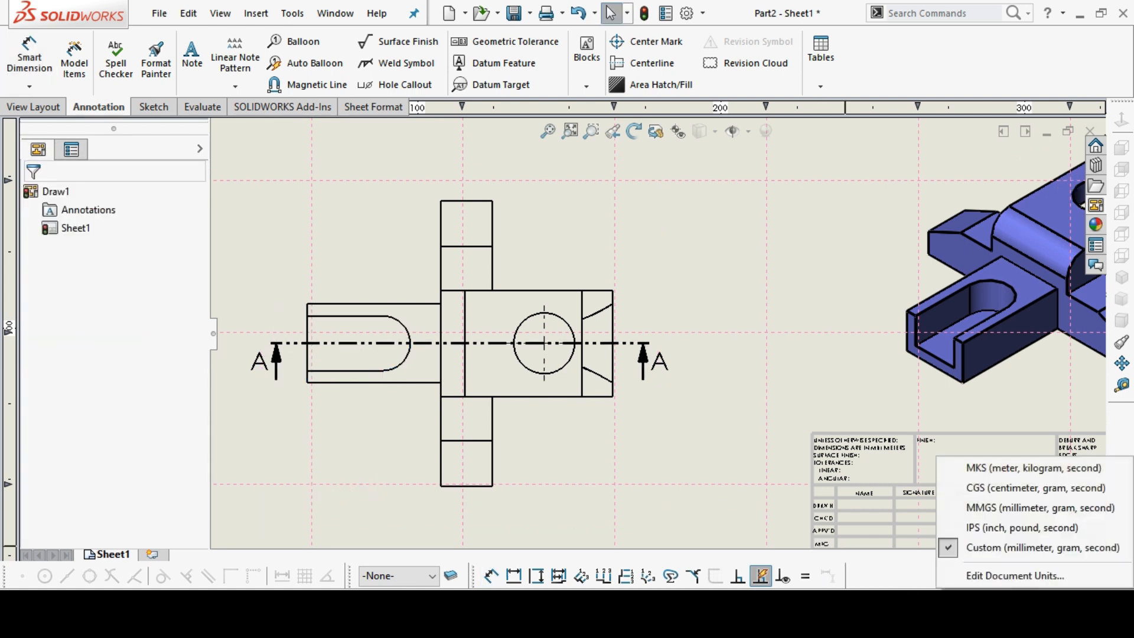
click(1019, 509)
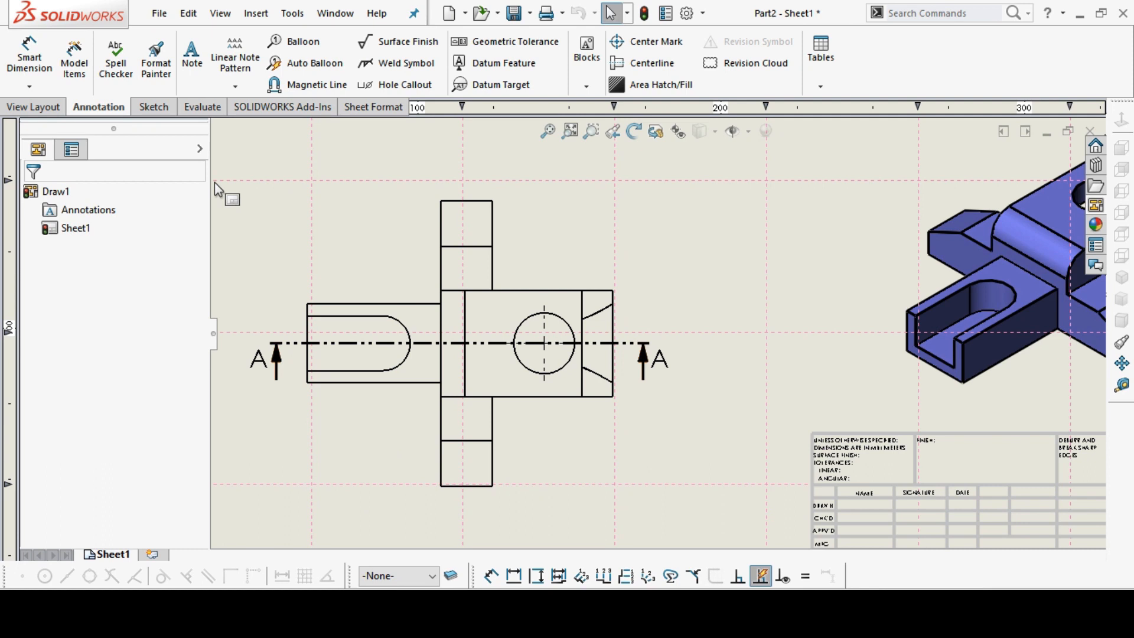
click(30, 60)
click(306, 355)
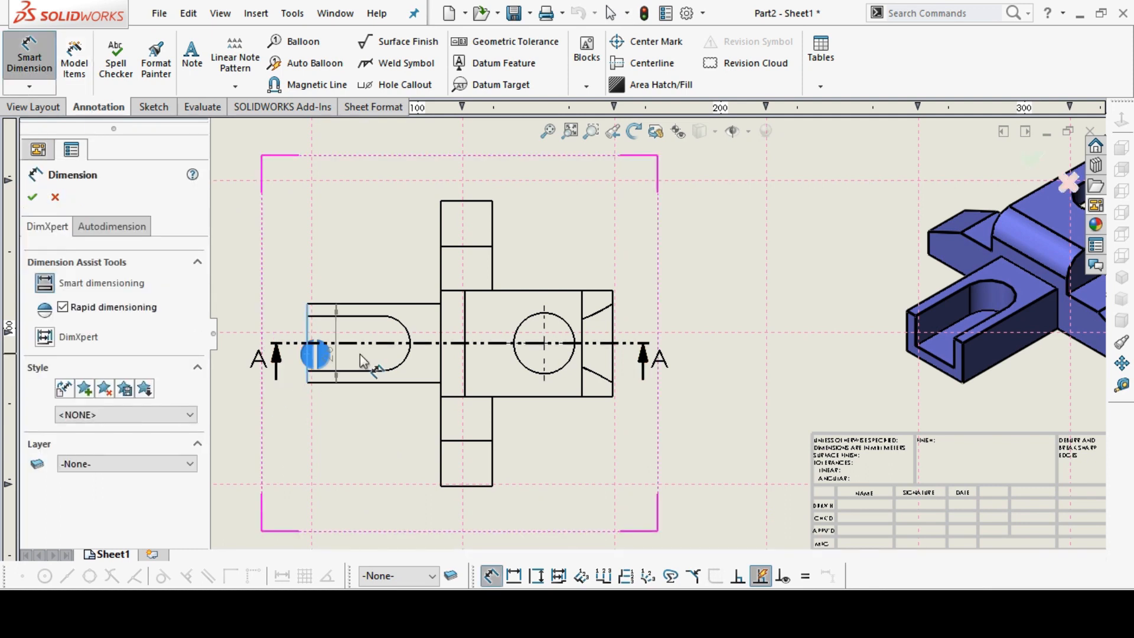
click(405, 357)
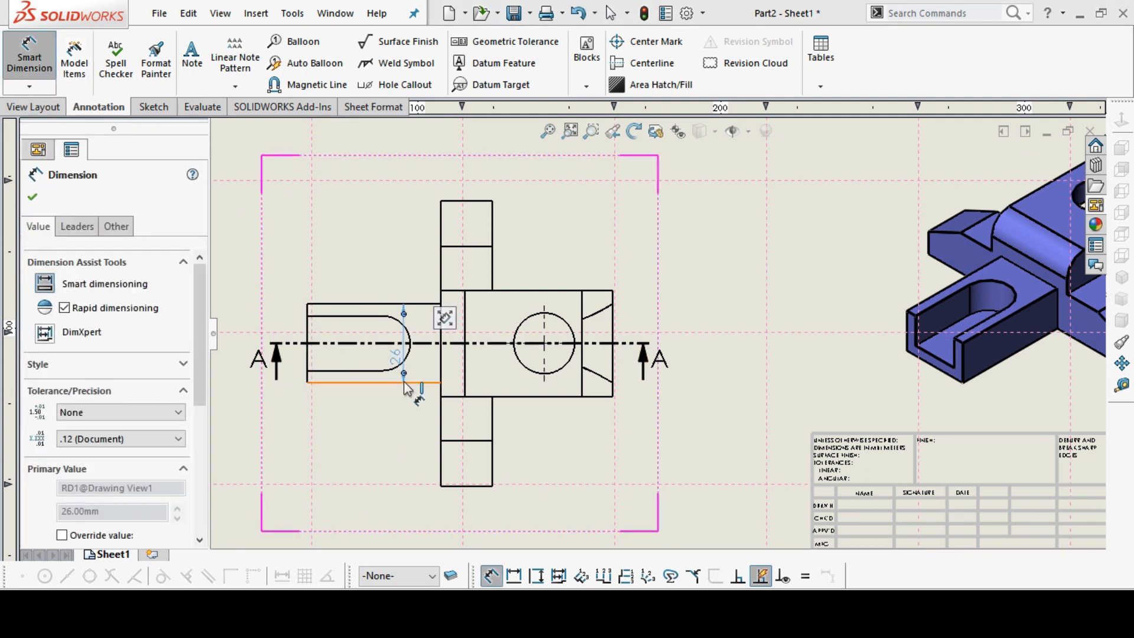
key(ctrl+z)
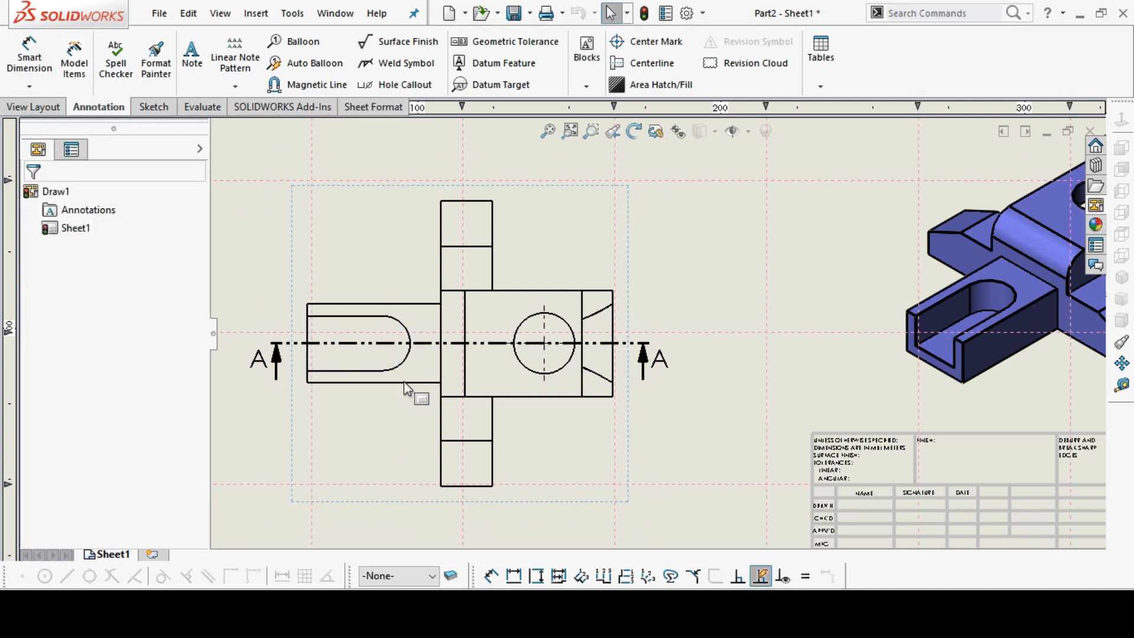
click(306, 356)
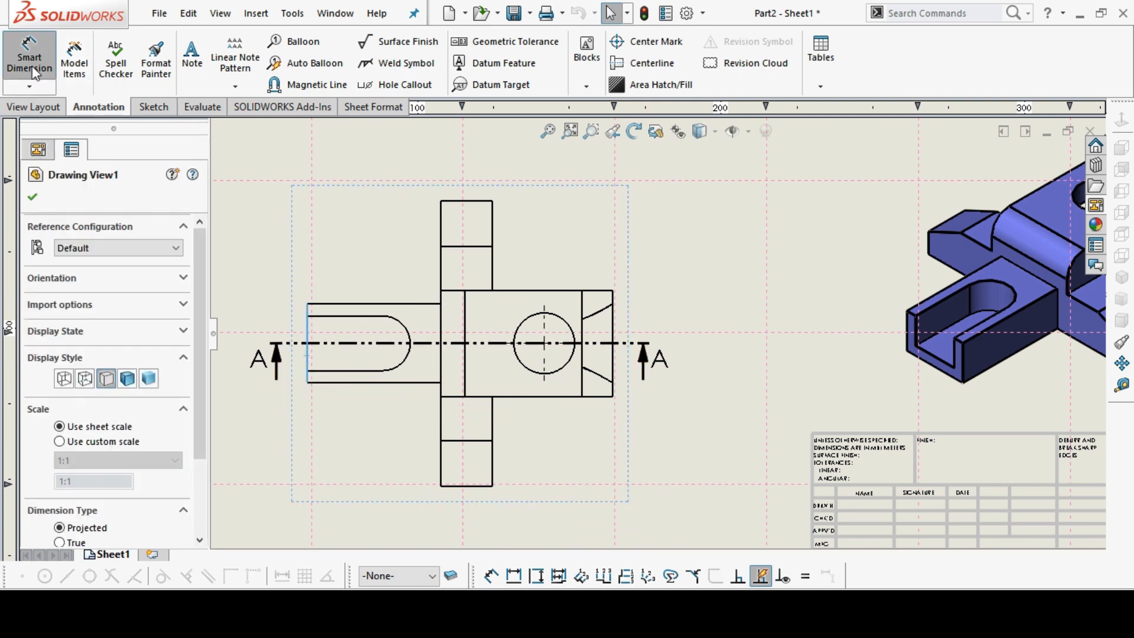
Dimension the horizontal distance from the top view's left end to the slot arc's centre, placed below the view
click(30, 59)
click(309, 361)
click(403, 366)
click(401, 365)
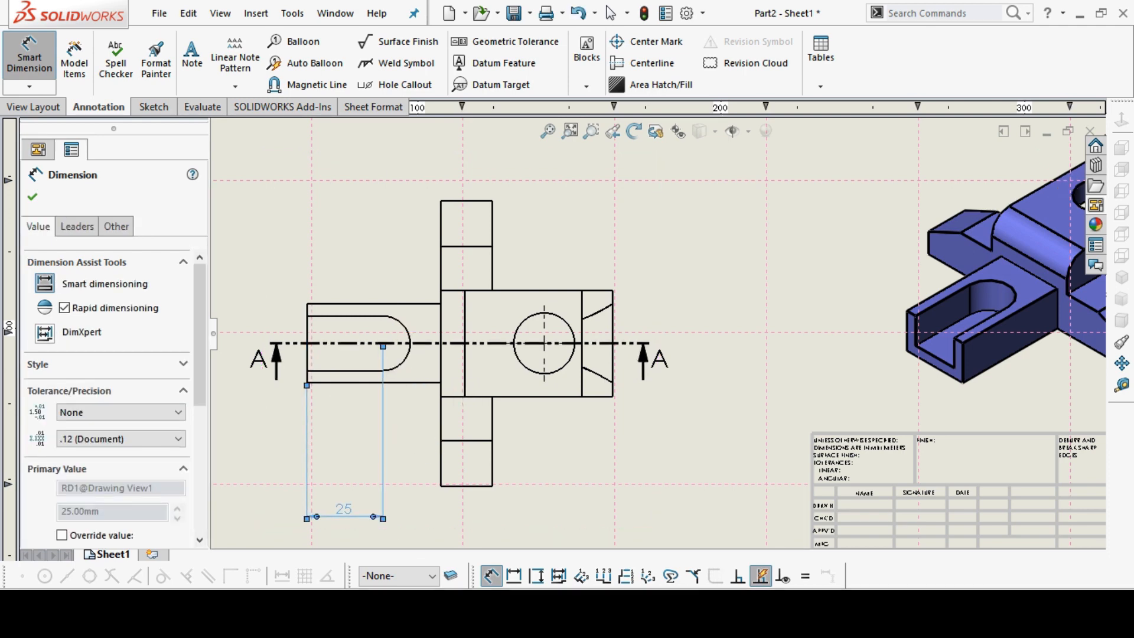
click(381, 614)
click(381, 614)
Below the top view, dimension the slotted arm's length up to the cross arm and the cross arm's width
click(308, 354)
click(440, 422)
click(441, 421)
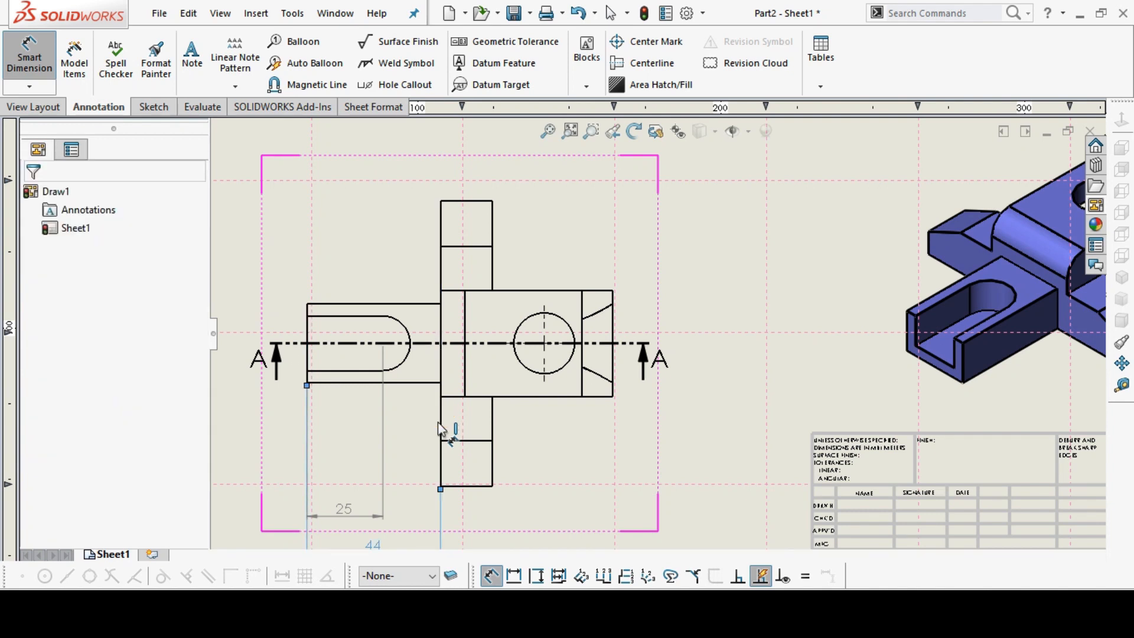
click(464, 490)
click(464, 501)
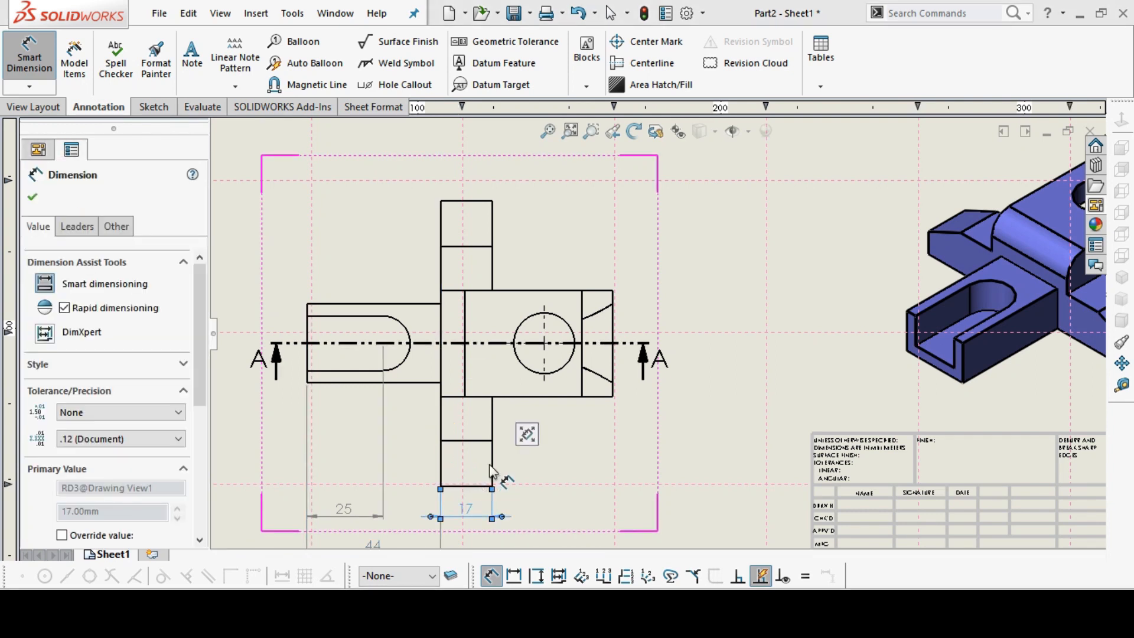
Dimension from the cross arm's left edge to the vertical edge just right of the hole, and check it against the reference image
click(494, 463)
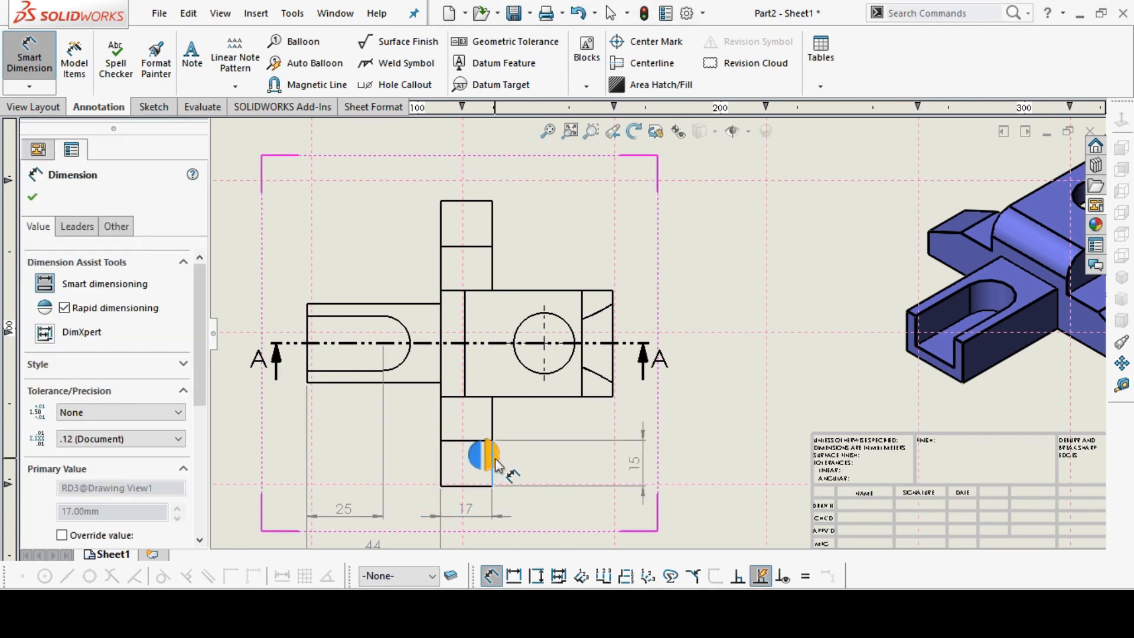
key(Escape)
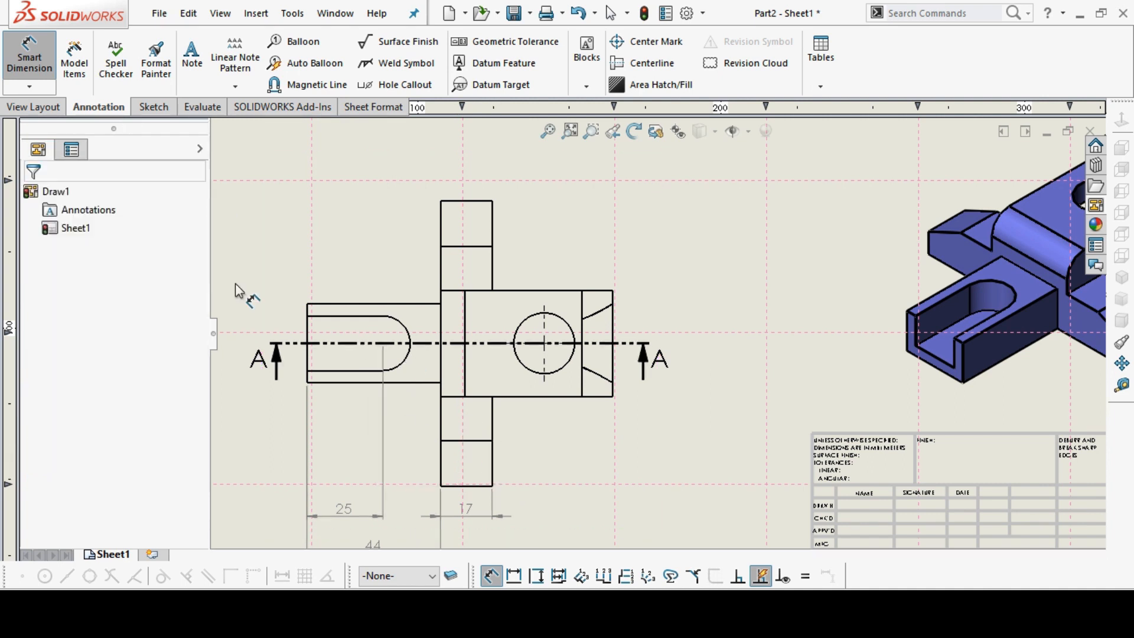
click(441, 467)
click(582, 384)
click(582, 391)
key(alt+Tab)
key(alt+Tab)
Dimension the horizontal distance from the hole's centre to the vertical edge just right of it, placed below the top view
click(544, 374)
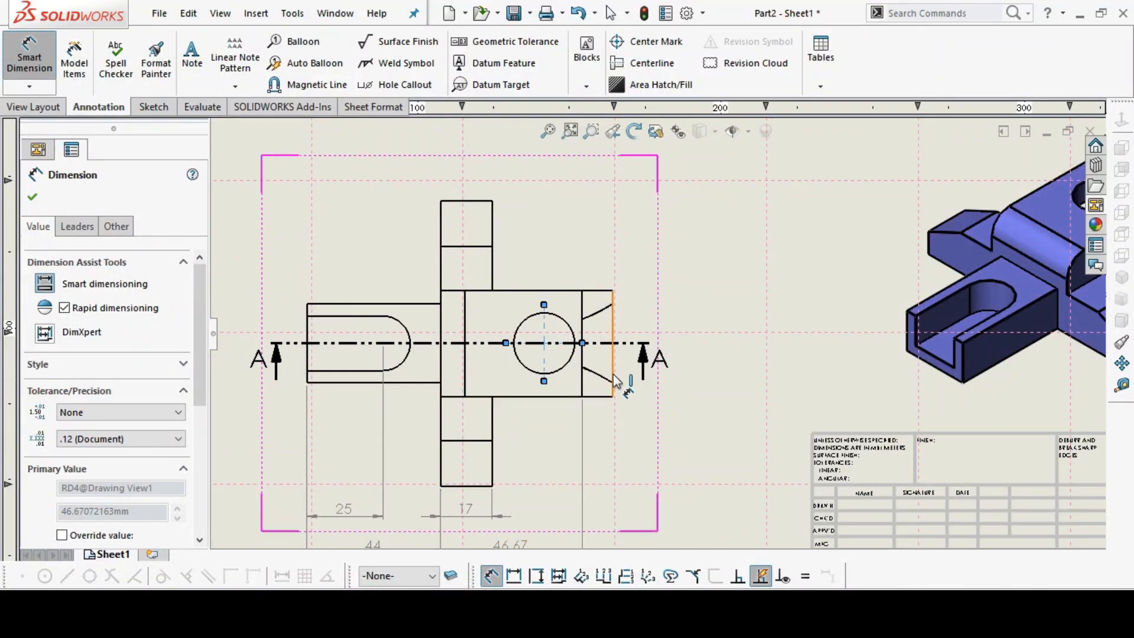
click(582, 386)
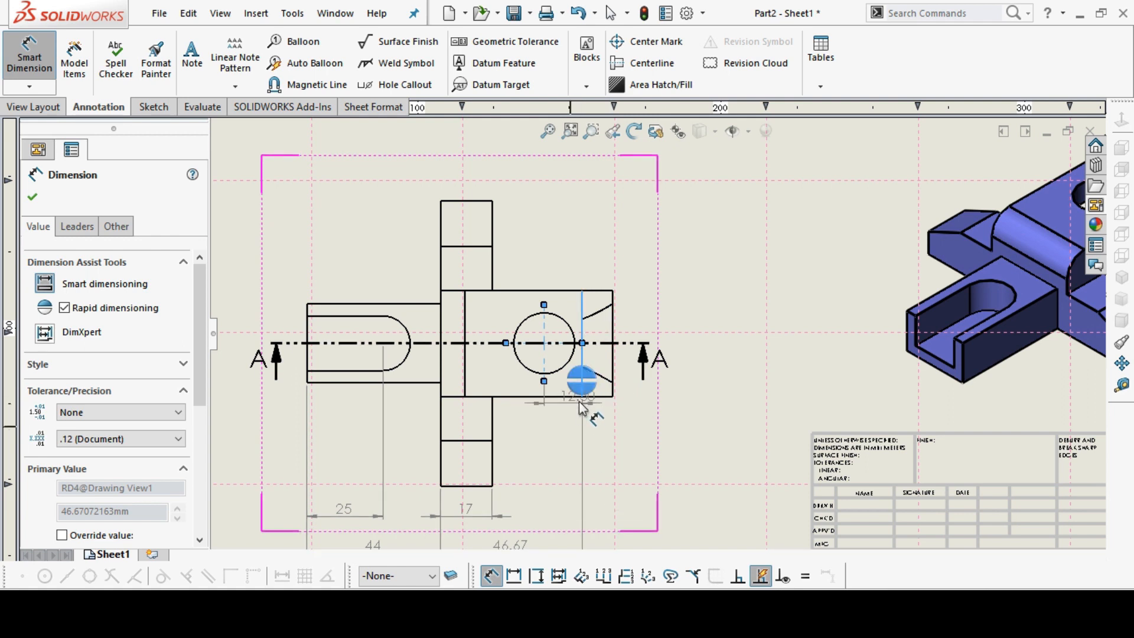
click(582, 389)
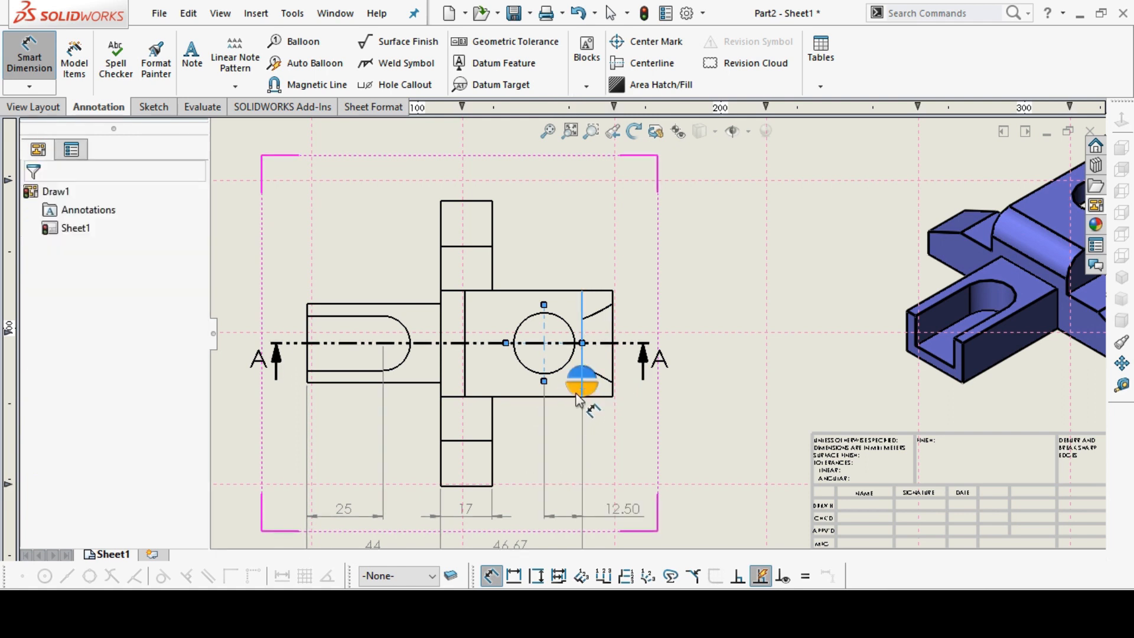
Dimension the top view's right end edge vertically and the height of the upper cross arm's outer section on its left
click(614, 335)
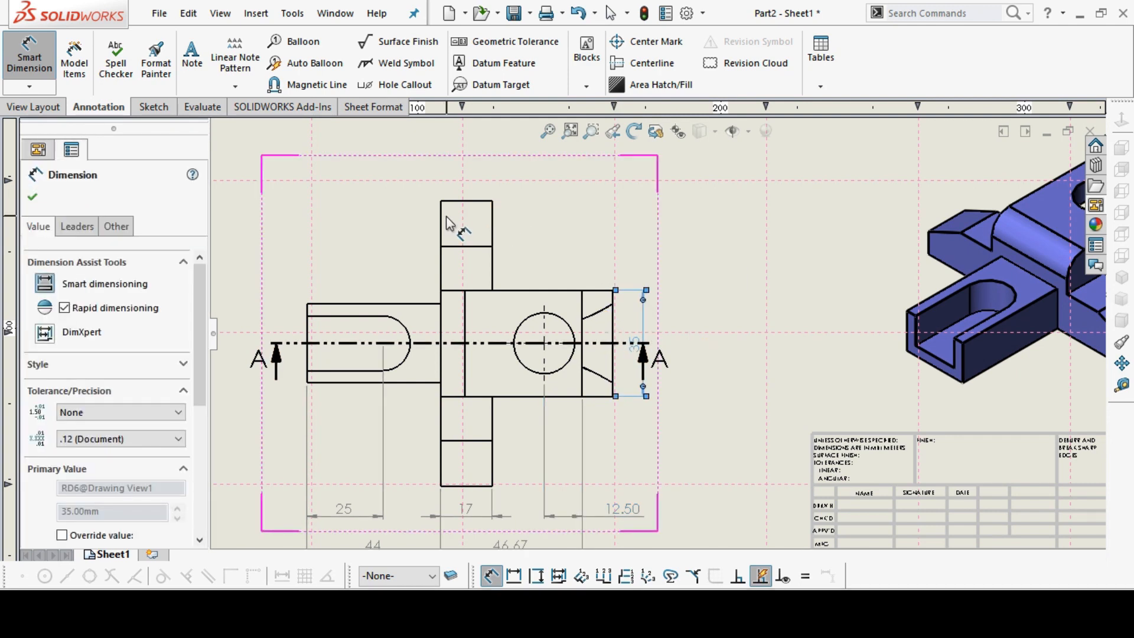
click(450, 247)
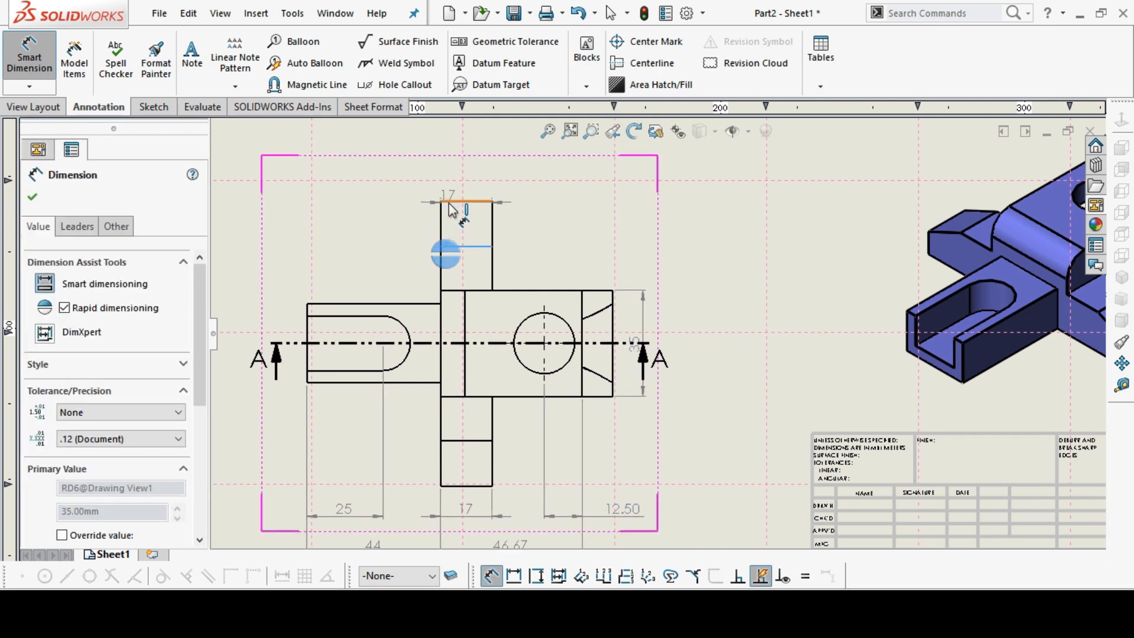
click(450, 202)
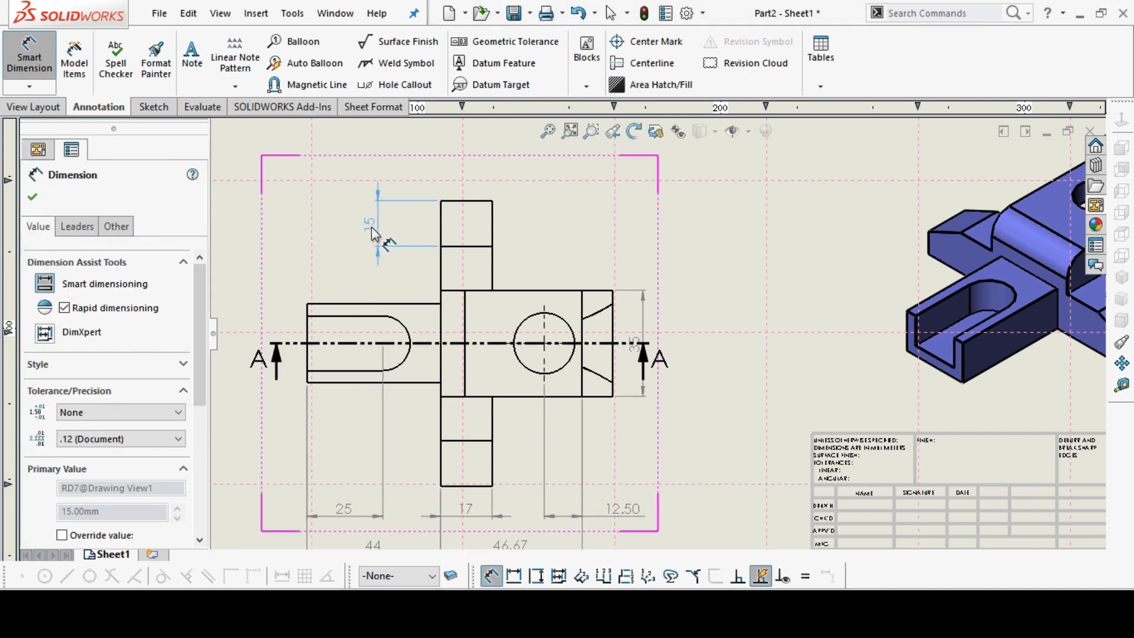
click(379, 230)
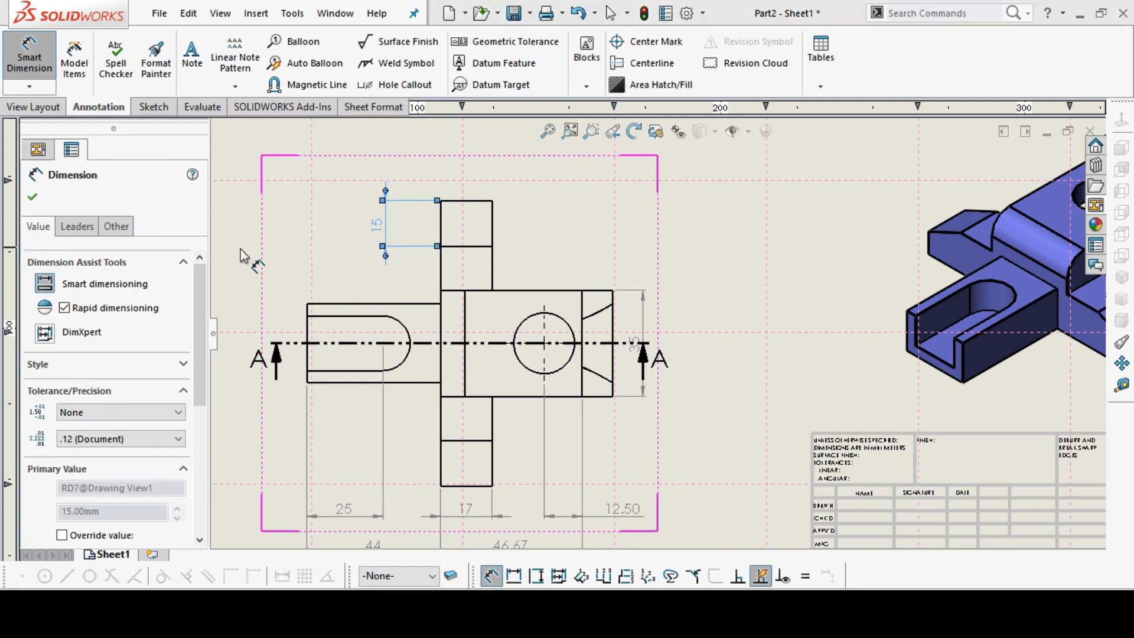
Set the arrows of the cross arm's 15 mm dimension in the top view to inside
click(85, 232)
click(90, 283)
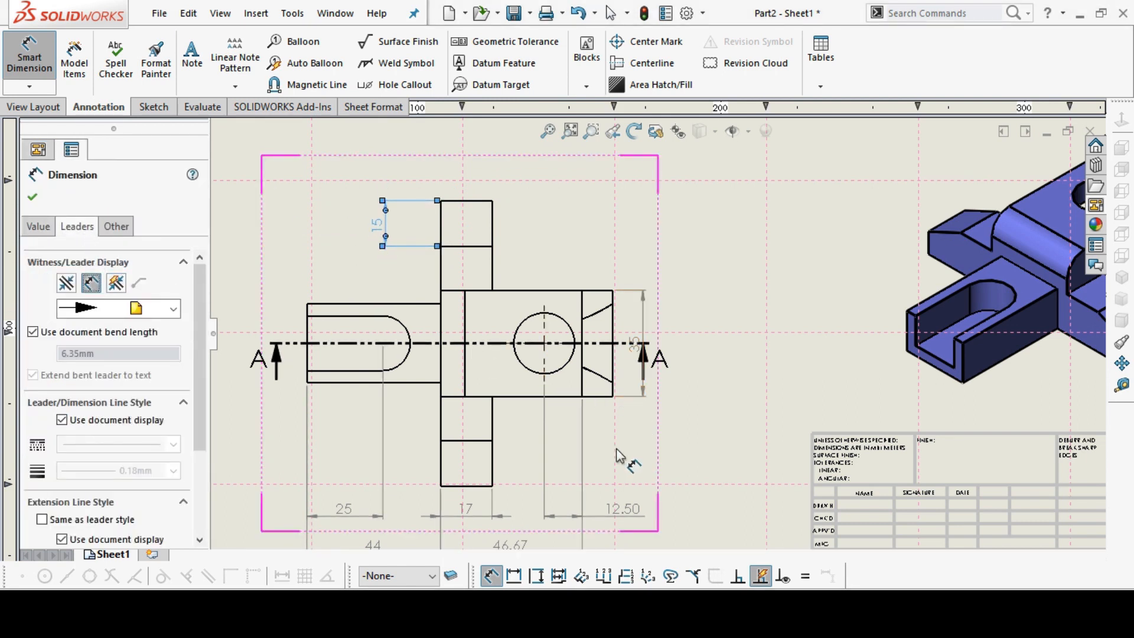
click(32, 197)
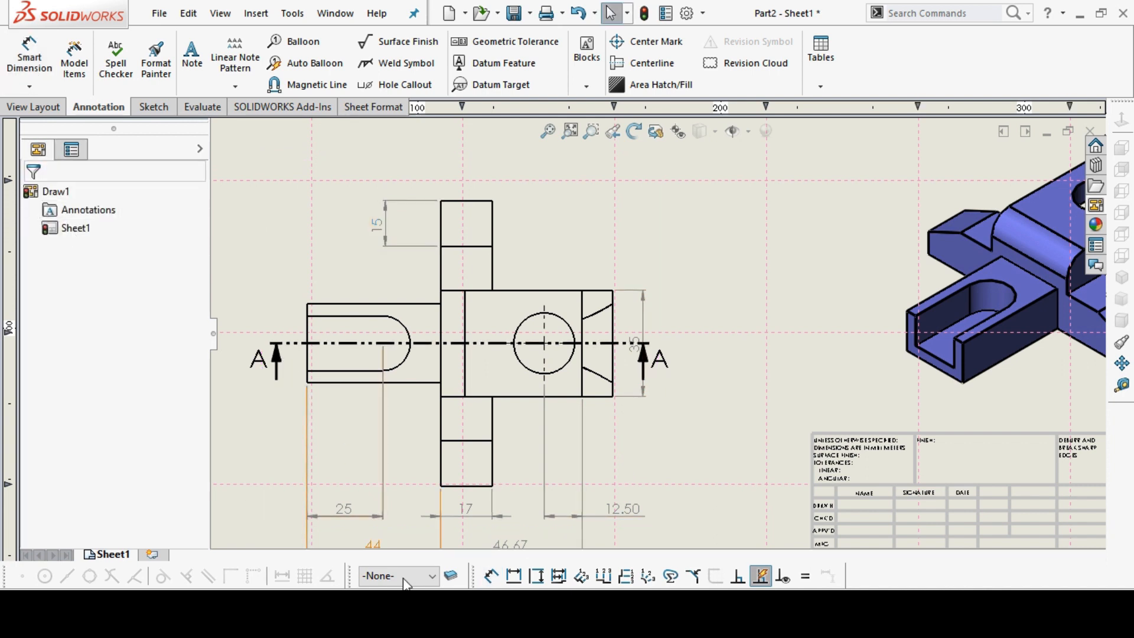
Dimension the hole's diameter and the radius of the slot's rounded end in the top view
click(29, 56)
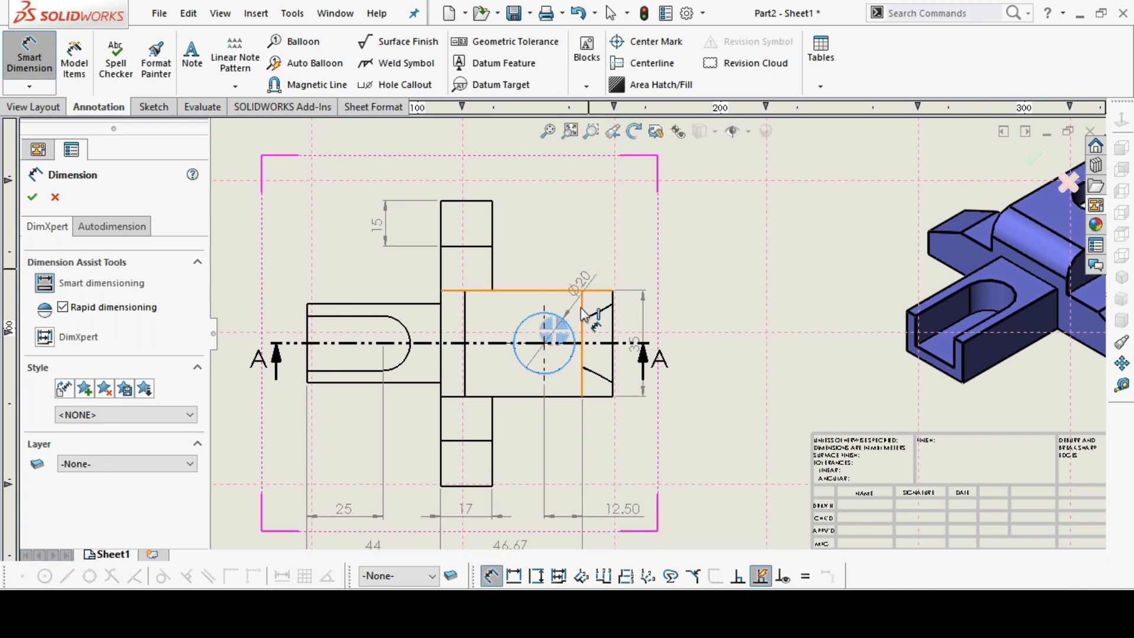
click(563, 326)
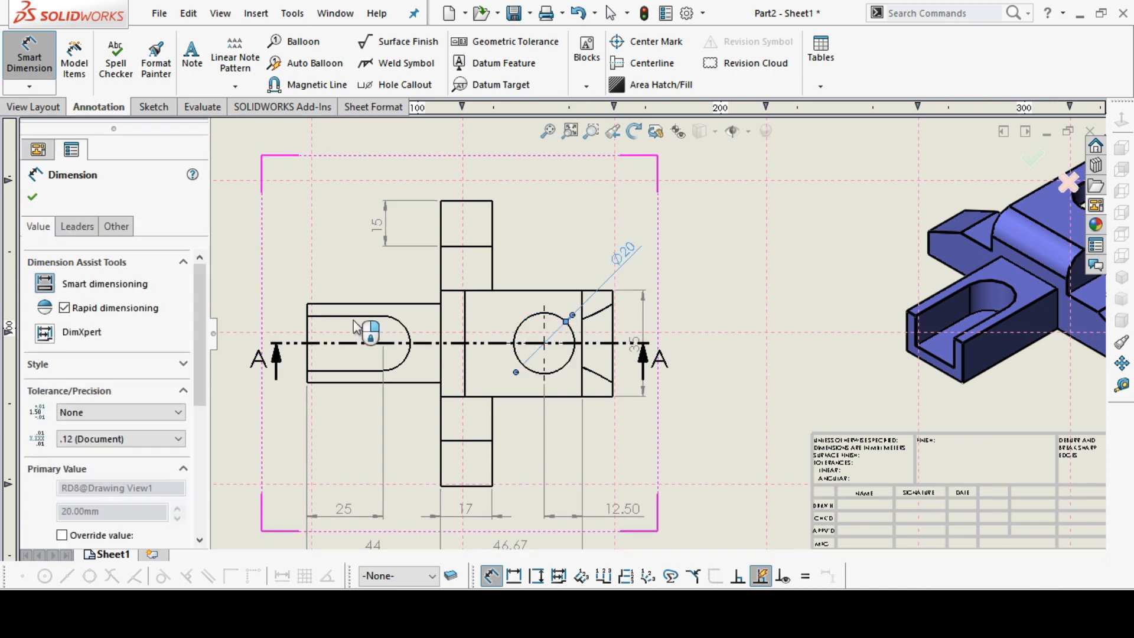
click(394, 338)
click(394, 341)
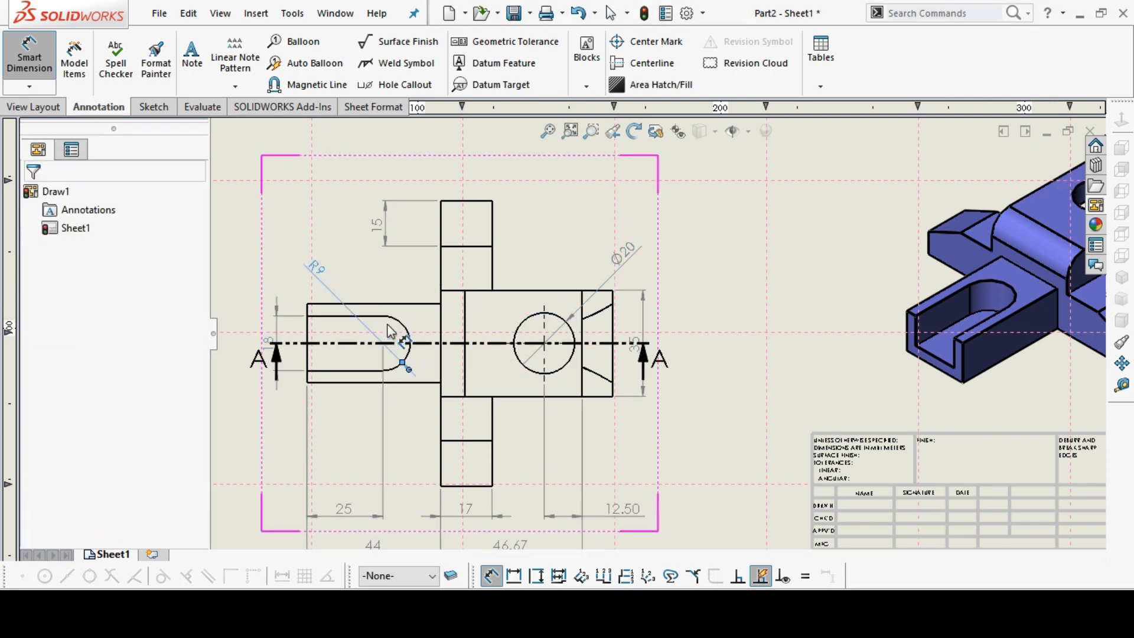
Delete the slot's vertical width dimension and set the slot radius dimension's arrow to inside
click(270, 342)
key(Delete)
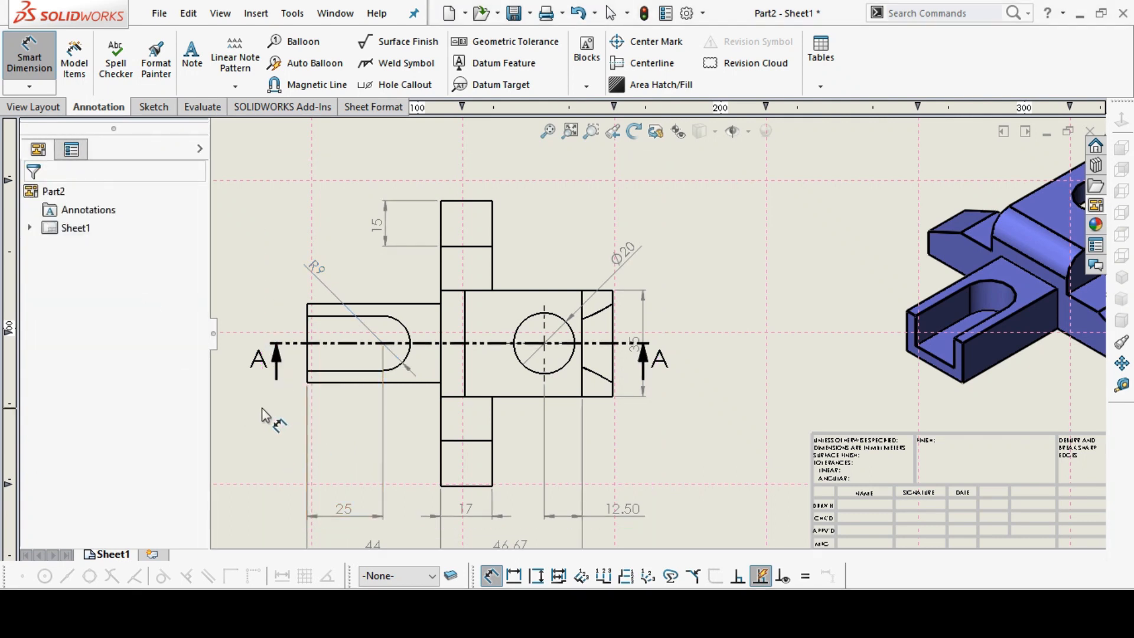
click(314, 279)
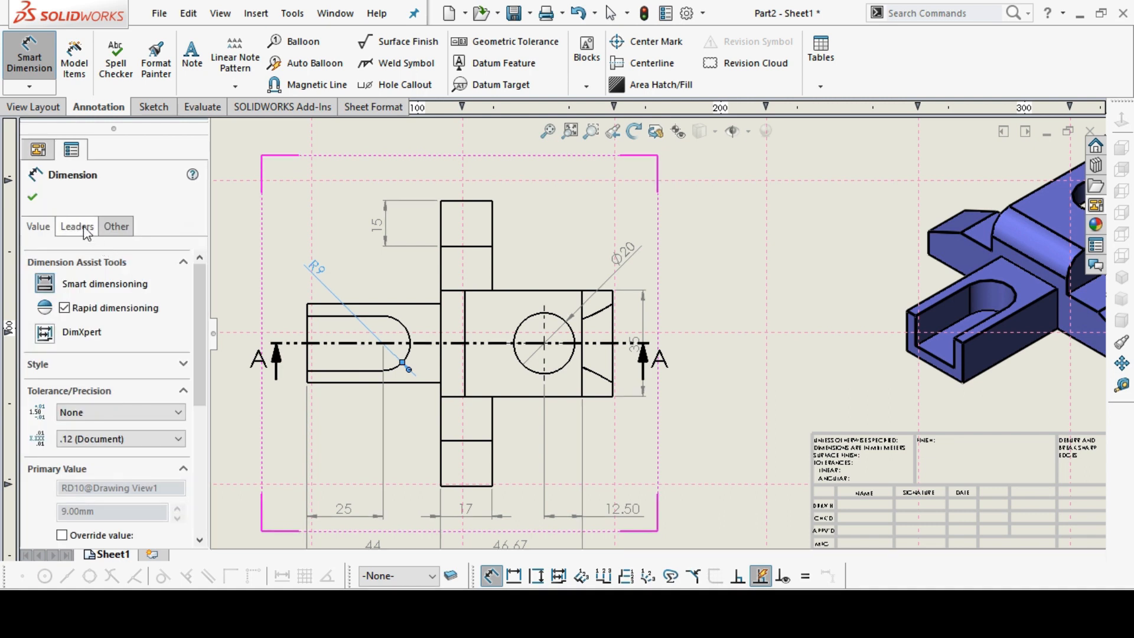
click(77, 226)
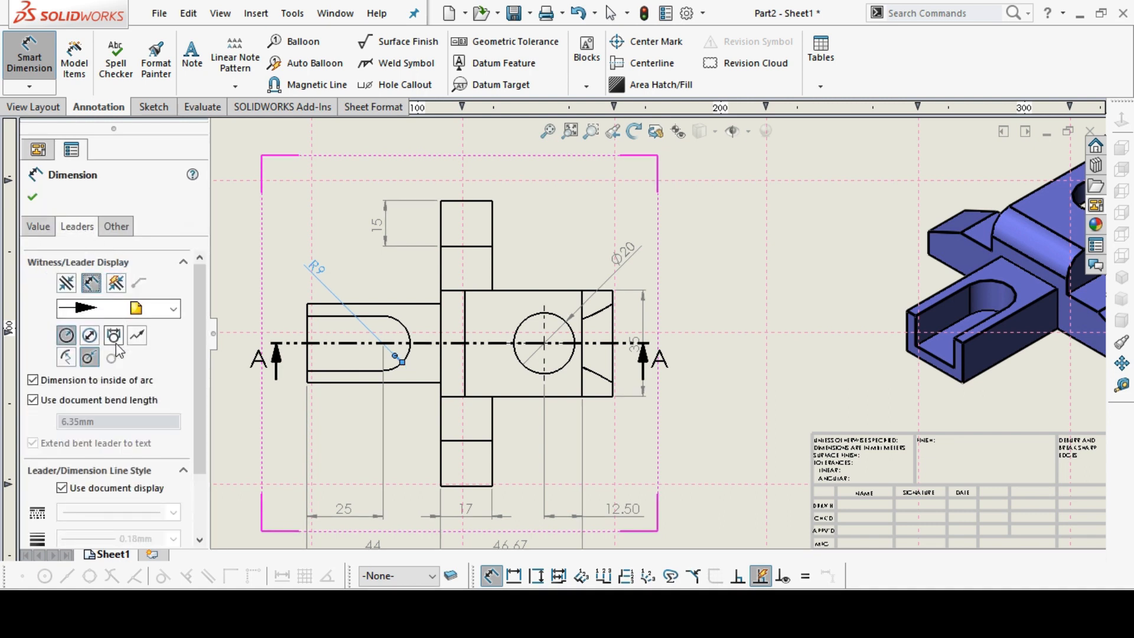
click(34, 199)
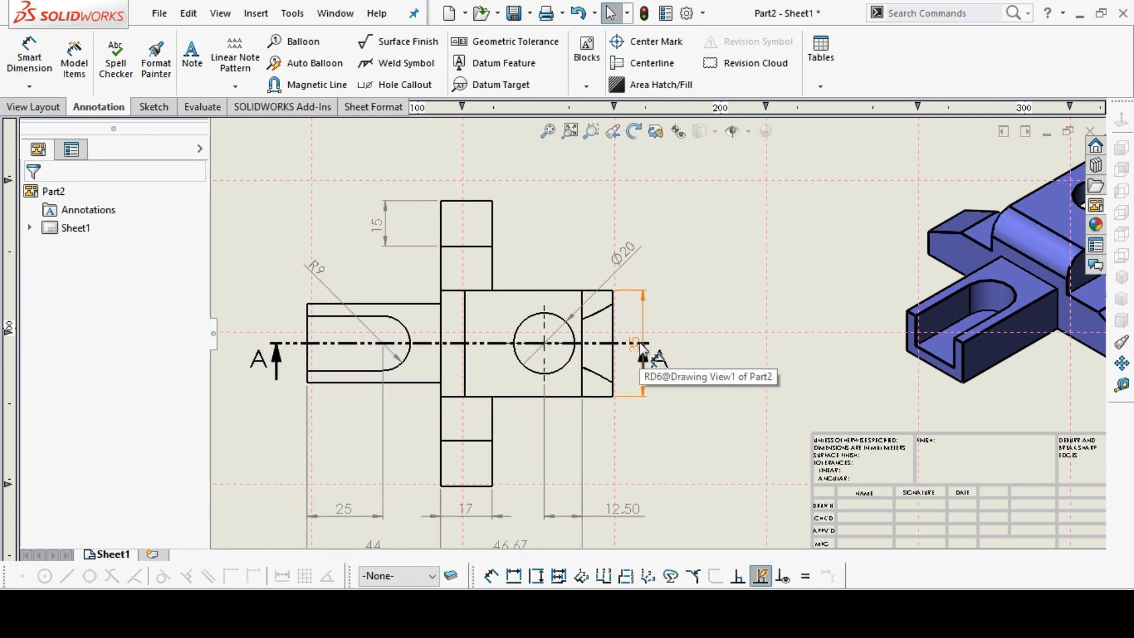
Move the top view's 35 mm end dimension outward clear of the section arrow, with its arrows inside
drag(645, 303, 701, 374)
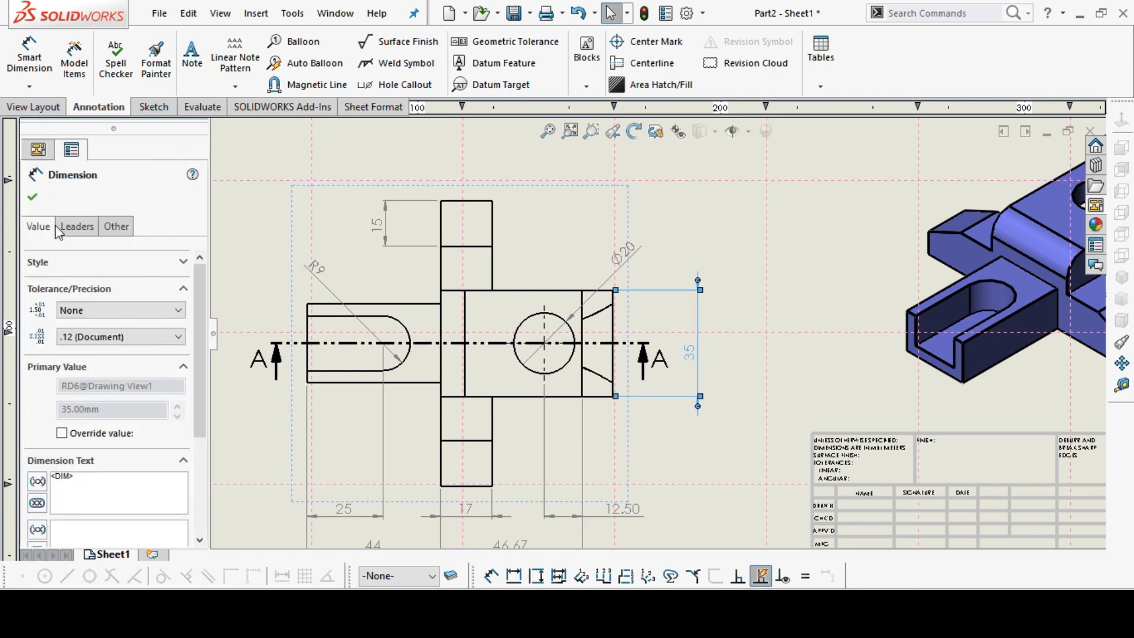
click(77, 226)
click(90, 284)
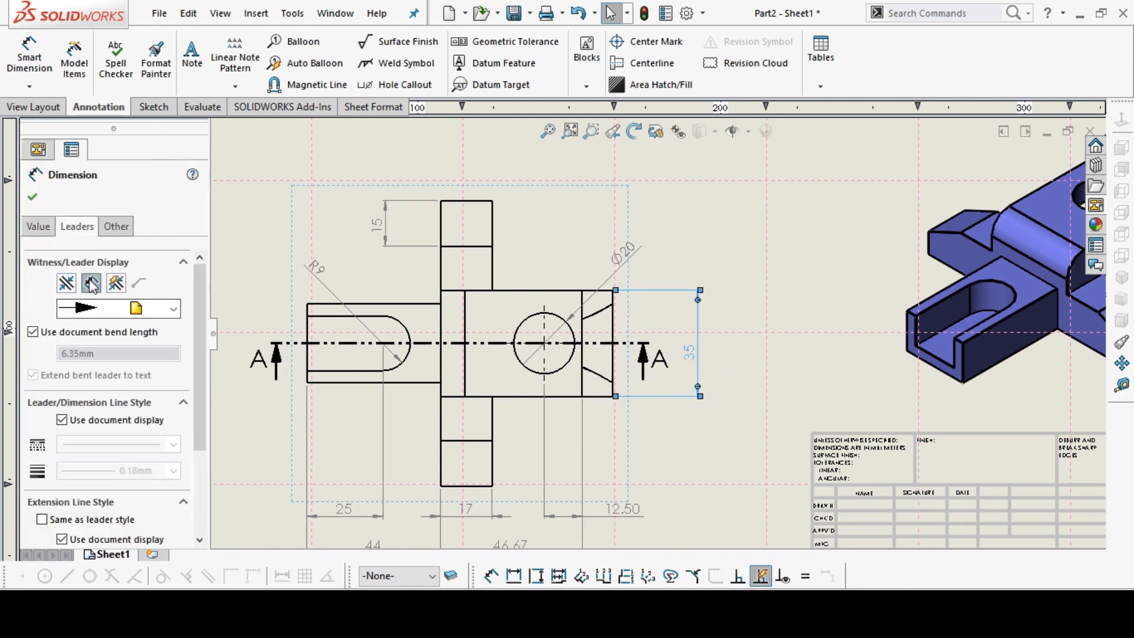
click(32, 196)
click(681, 505)
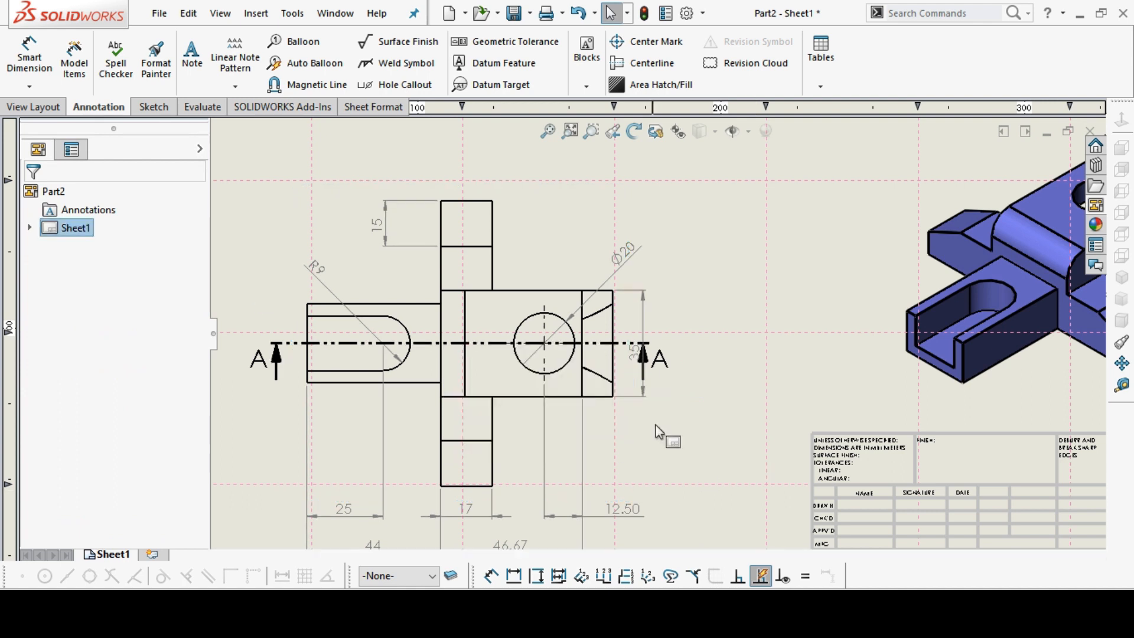
drag(645, 331, 691, 325)
click(739, 463)
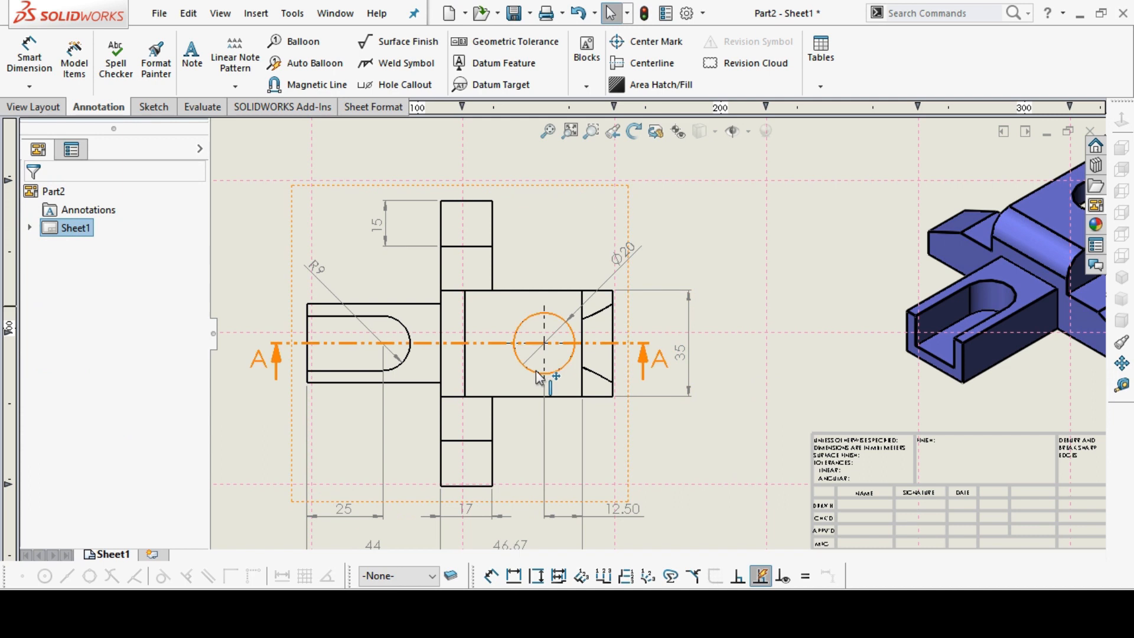
In section A-A, dimension the slot's depth on the outer side and the radius of the rounded upper corner
scroll(569, 469, up, 4)
scroll(567, 177, up, 4)
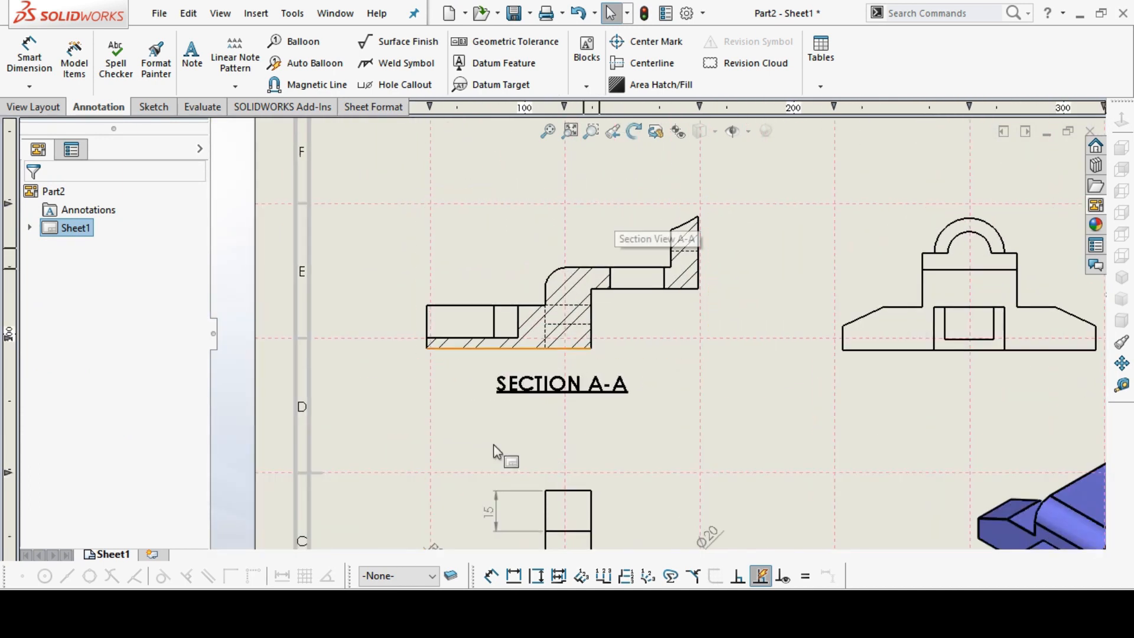
click(29, 56)
scroll(363, 352, up, 2)
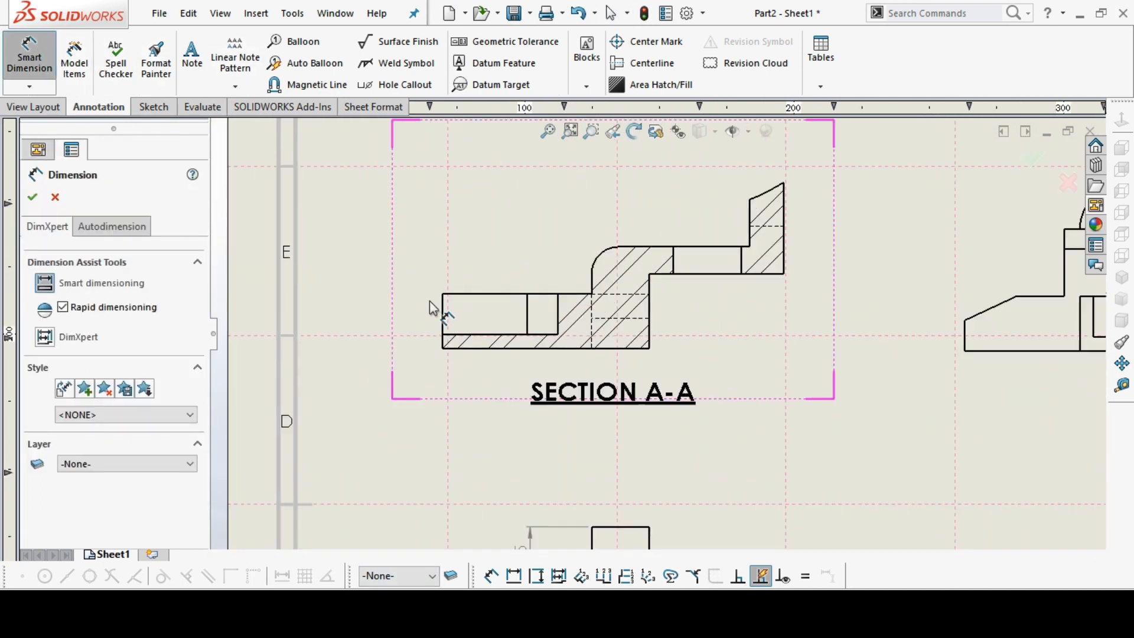
click(481, 288)
click(478, 334)
click(480, 337)
click(635, 238)
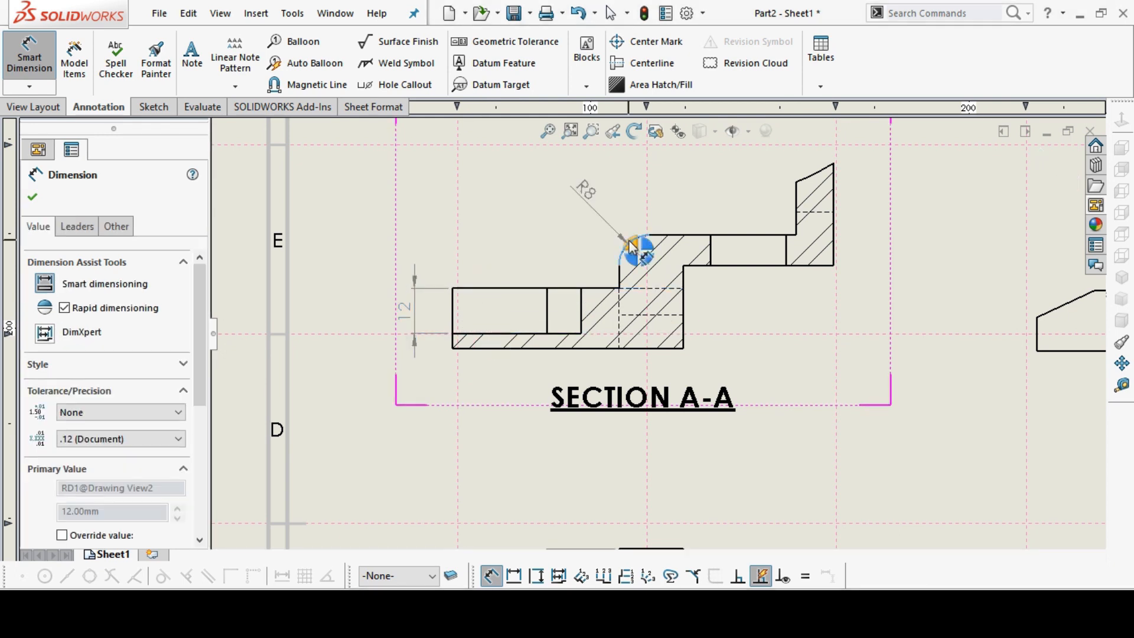
scroll(815, 291, up, 2)
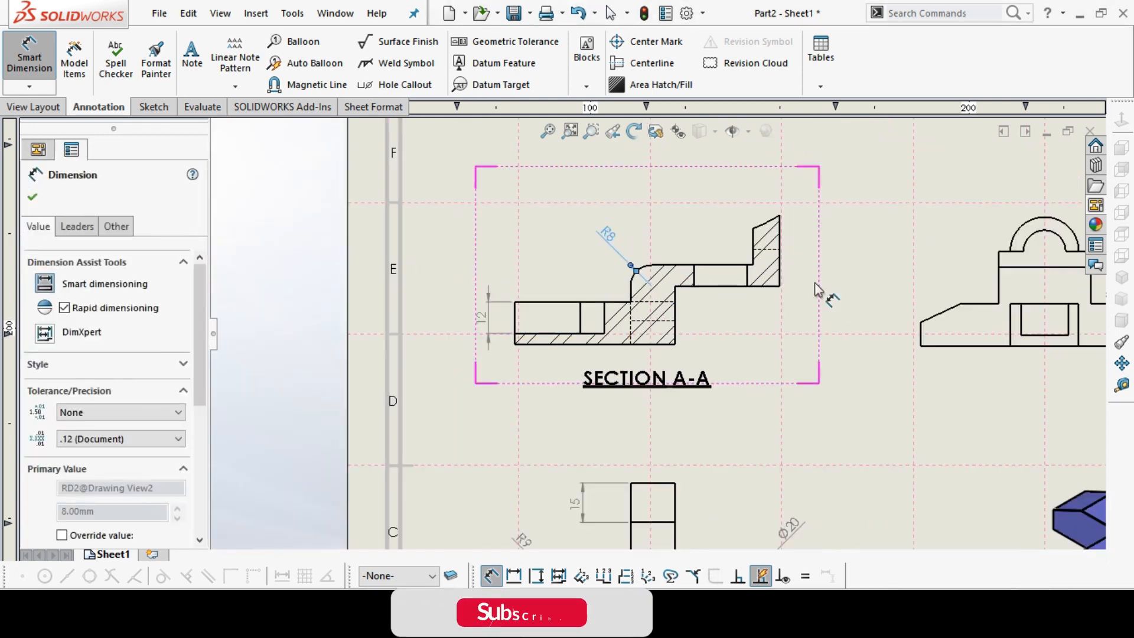
Dimension the thickness of the upright end in section A-A, placed above it
scroll(786, 227, down, 2)
click(697, 265)
click(735, 277)
key(Escape)
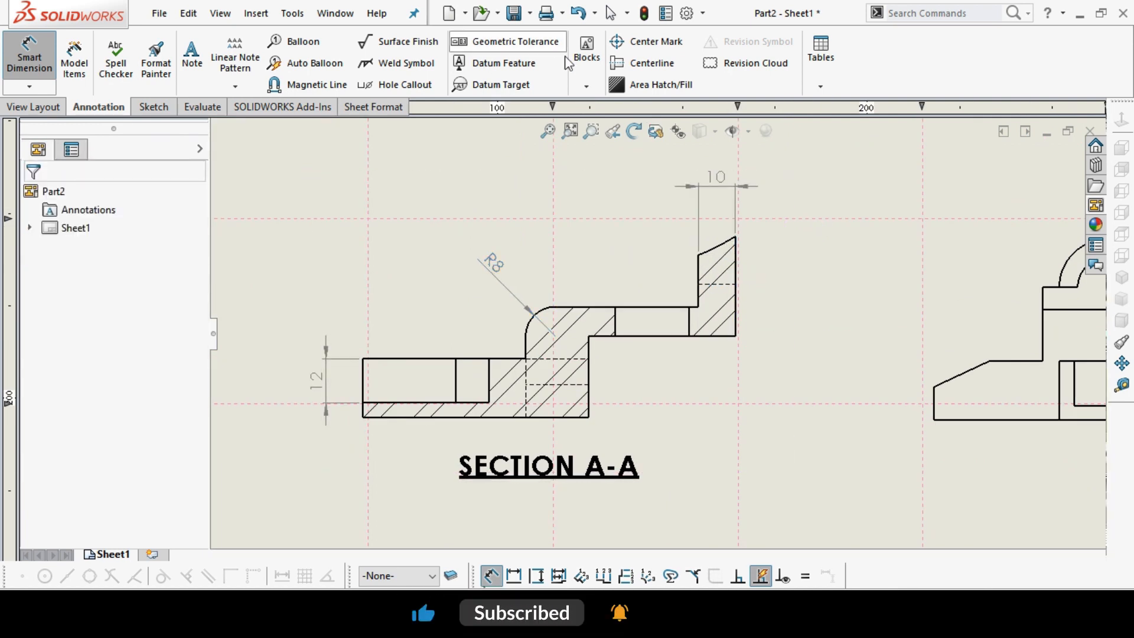
Add a centerline between the two edges of the hole in section A-A
click(642, 63)
click(615, 324)
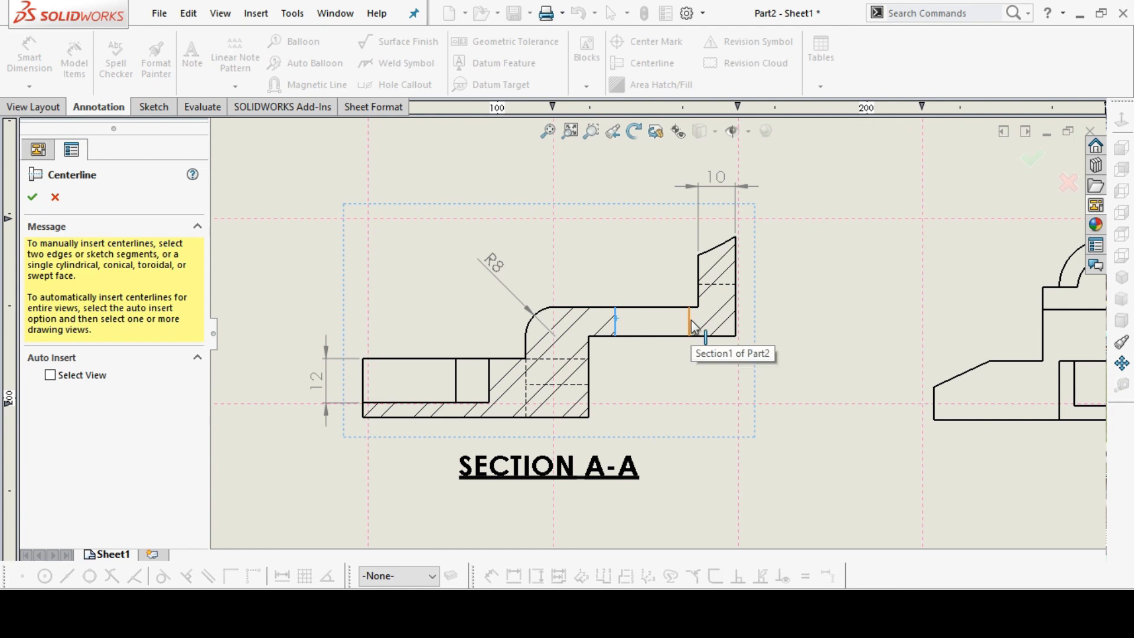
click(689, 325)
click(32, 196)
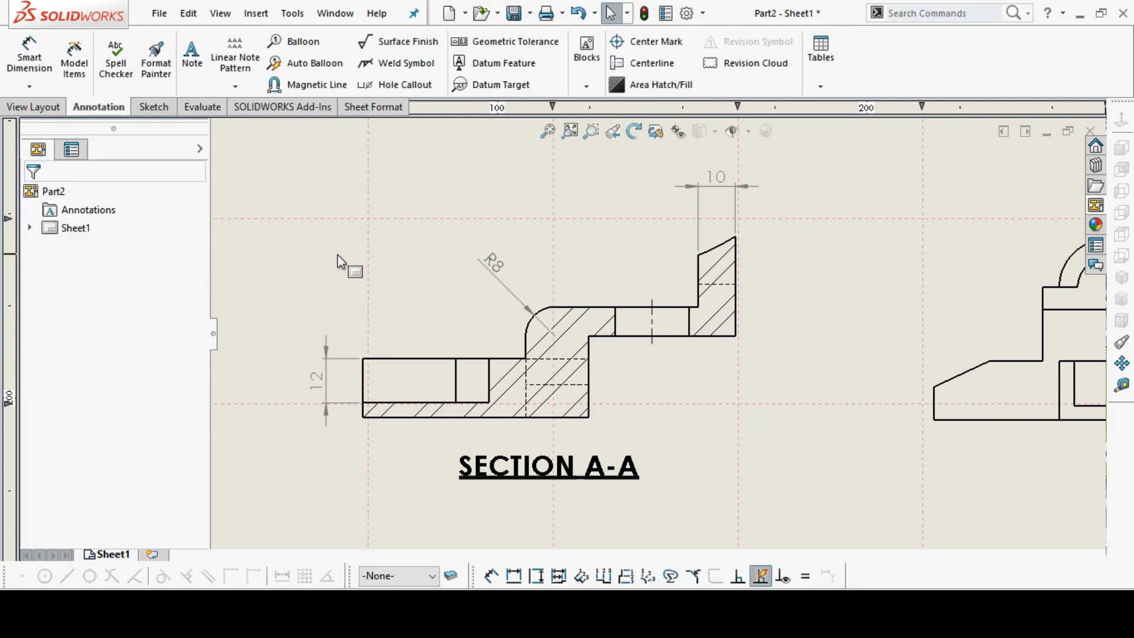
Dimension the vertical offset between the upper plate's underside and the slotted arm's top level in section A-A
click(37, 59)
click(675, 336)
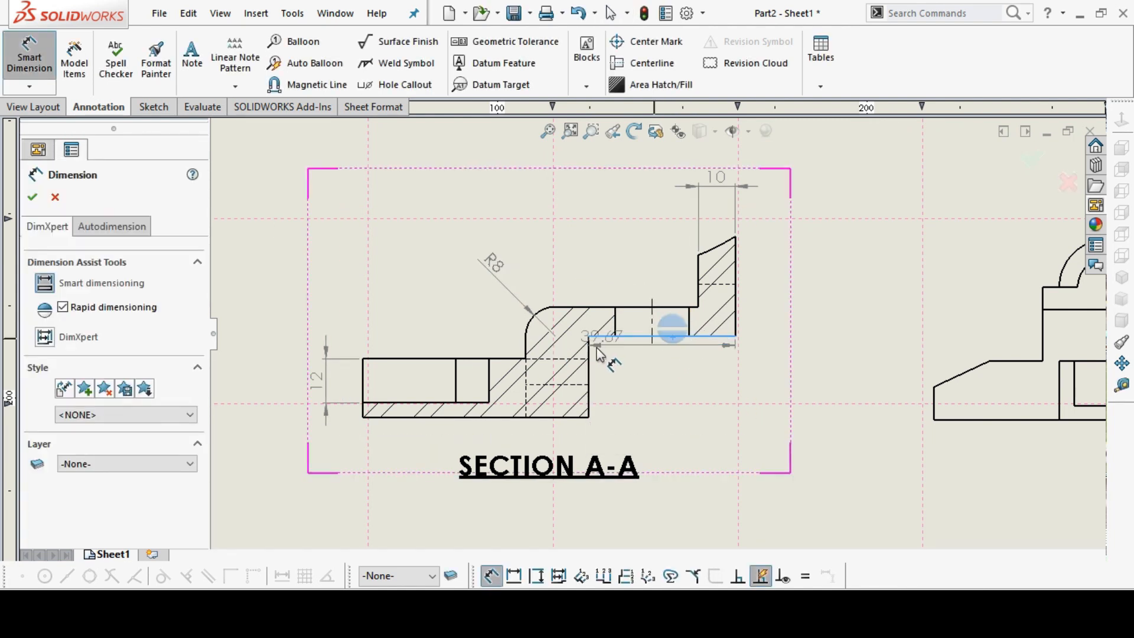
click(579, 358)
click(591, 357)
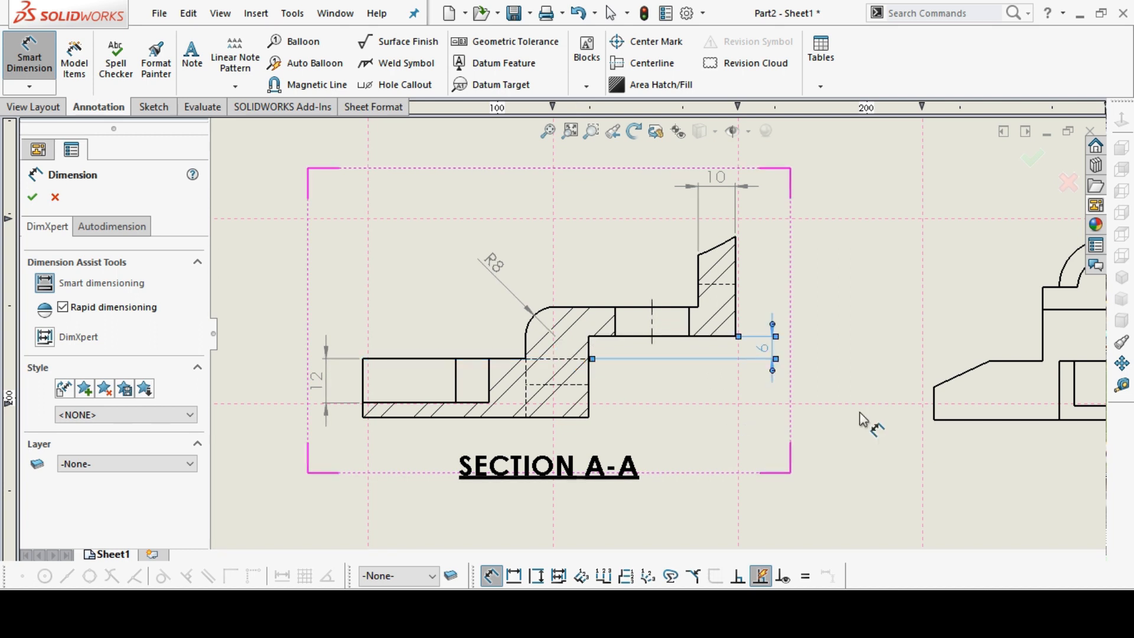
click(874, 361)
Check the side view's dimensions in the reference image and dimension the cross arm's full height left of that view
scroll(733, 294, up, 3)
scroll(738, 321, down, 3)
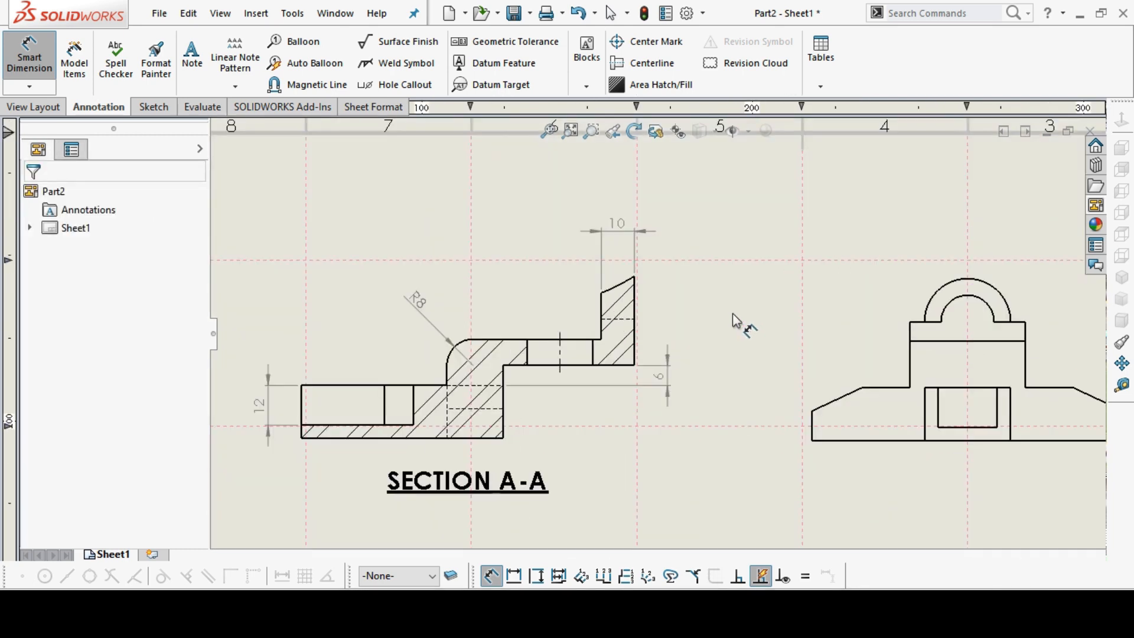
scroll(921, 387, up, 6)
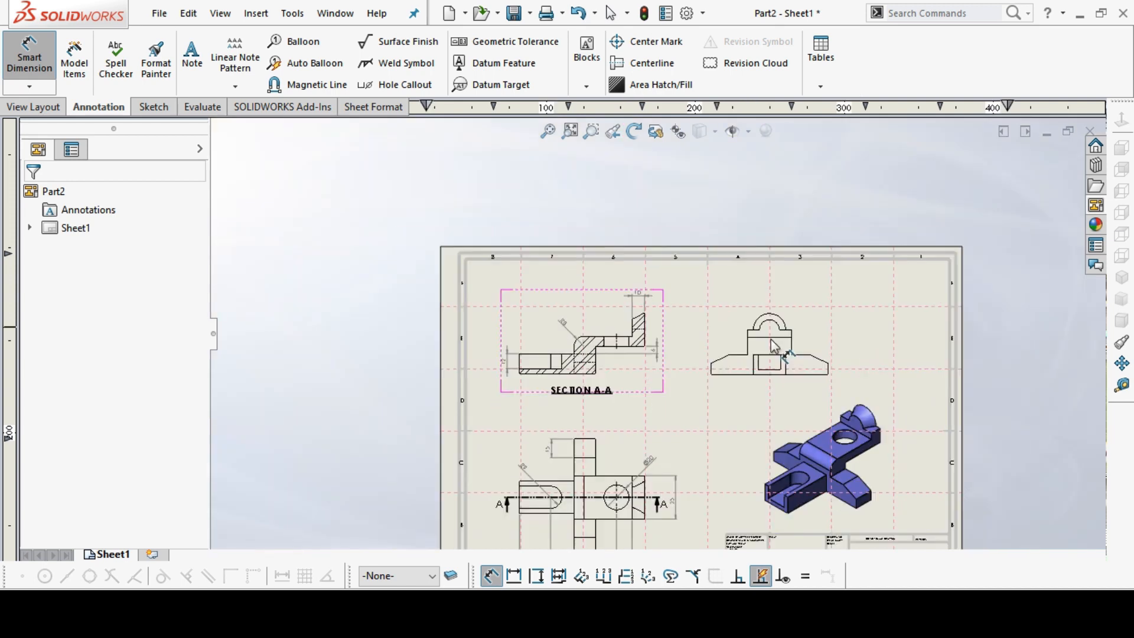
scroll(836, 358, down, 3)
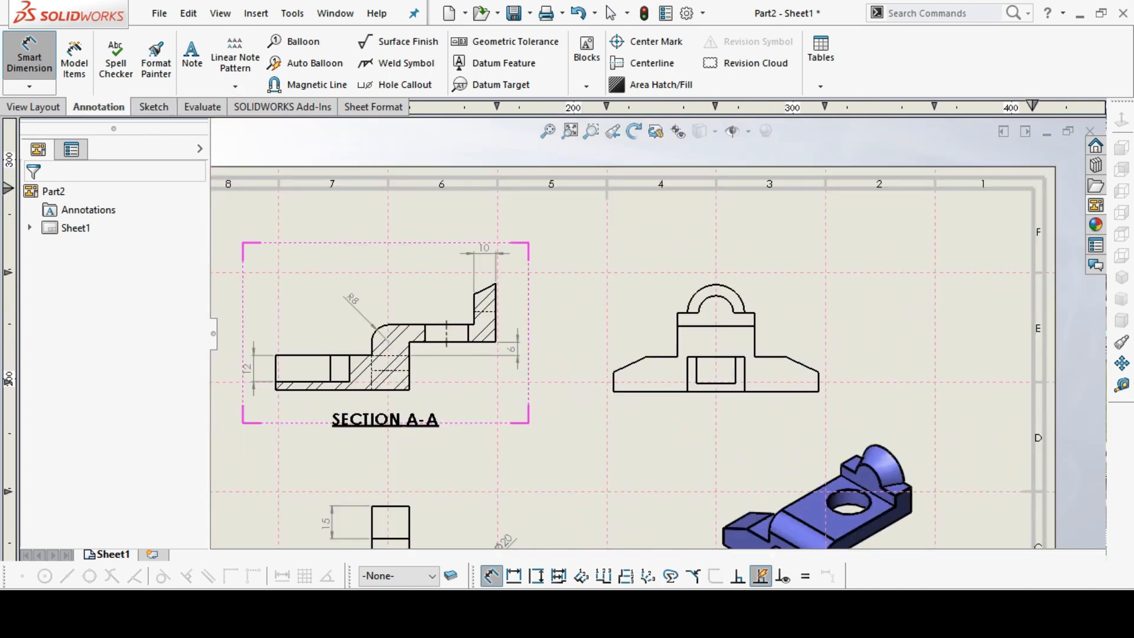
key(alt+Tab)
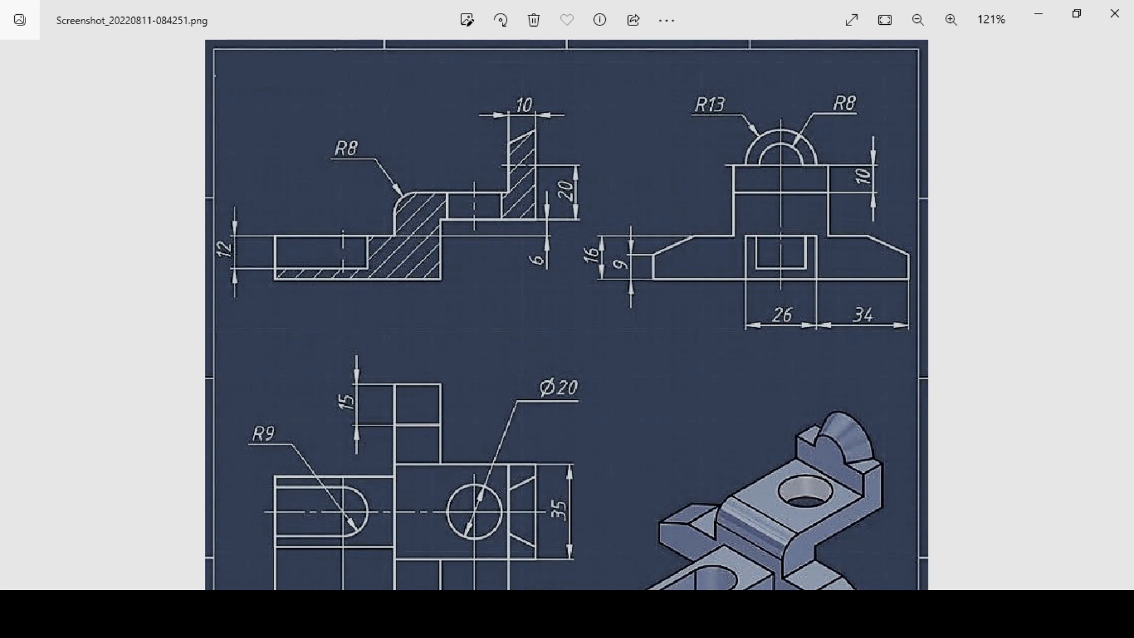
key(alt+Tab)
click(661, 357)
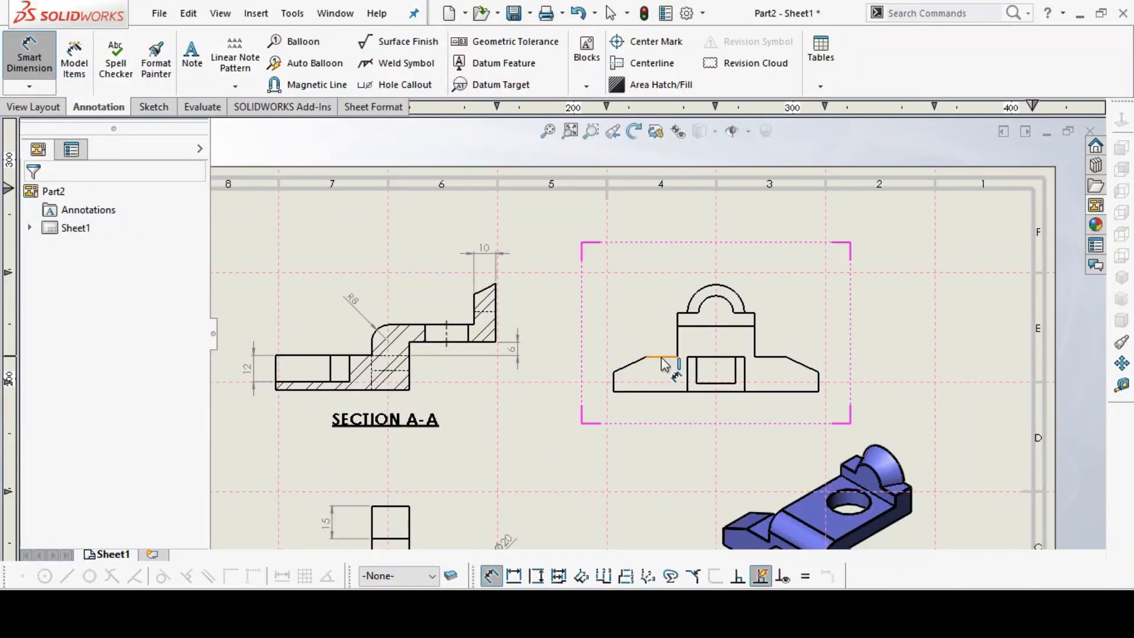
click(626, 386)
drag(624, 382, 574, 383)
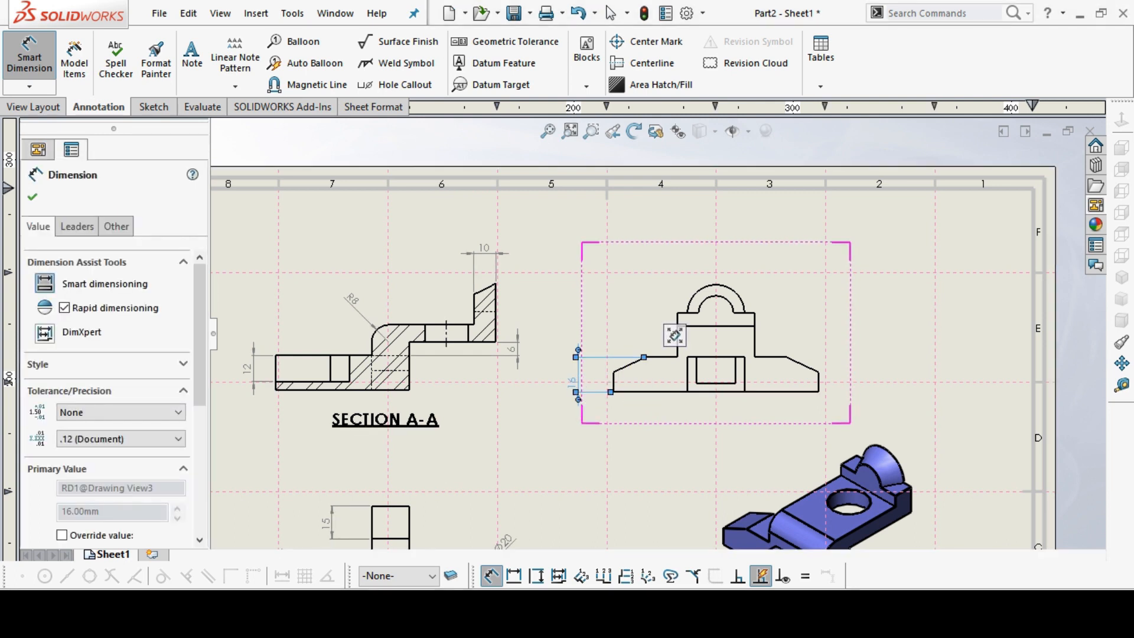
click(539, 398)
Dimension the width of the central slotted arm below the side view
click(590, 131)
drag(600, 246, 848, 450)
click(29, 57)
click(574, 408)
click(696, 417)
click(702, 416)
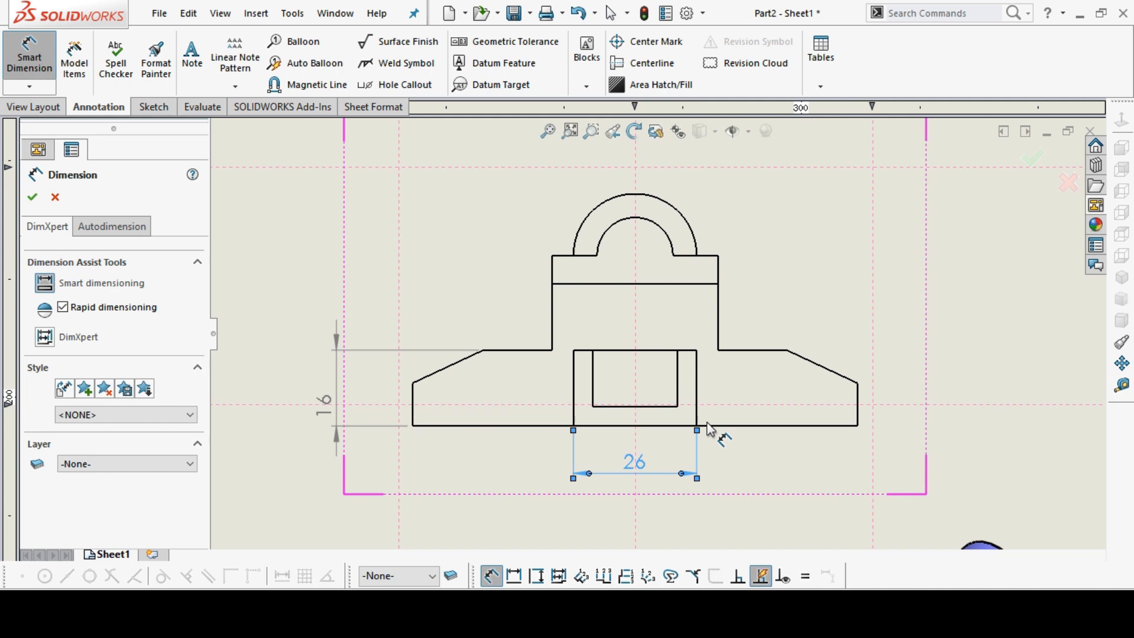
In the side view, dimension from the slotted arm's right edge to the cross arm's right end and the left end edge's height
click(697, 377)
click(859, 412)
click(857, 416)
click(412, 405)
click(412, 402)
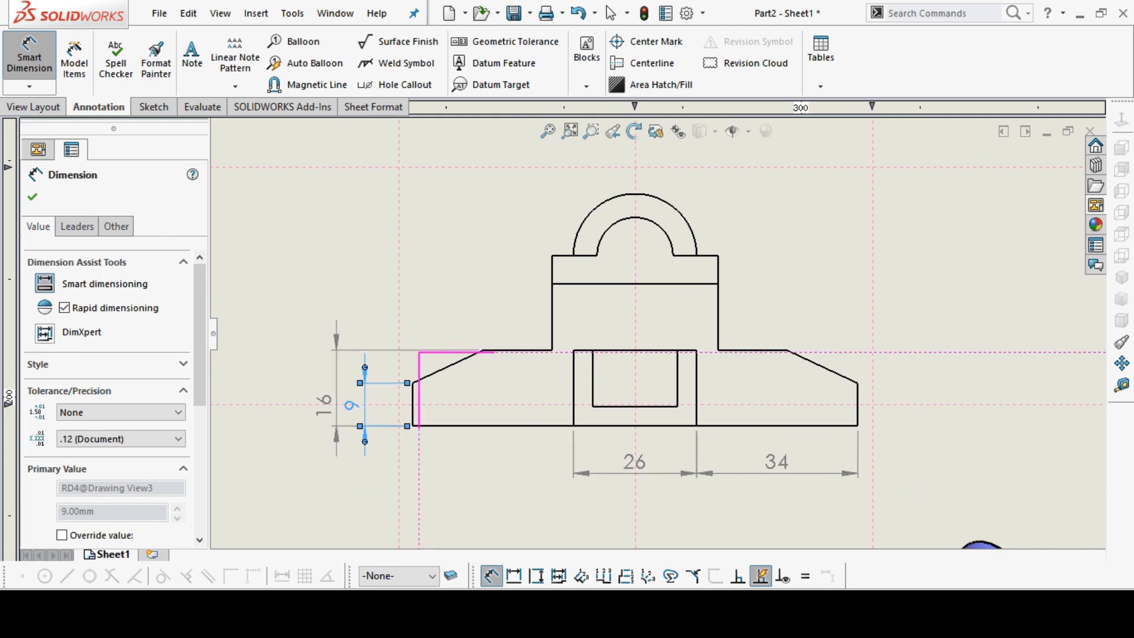
Check the reference image and dimension the height of the rectangular band below the arcs, placed right of the side view
key(alt+Tab)
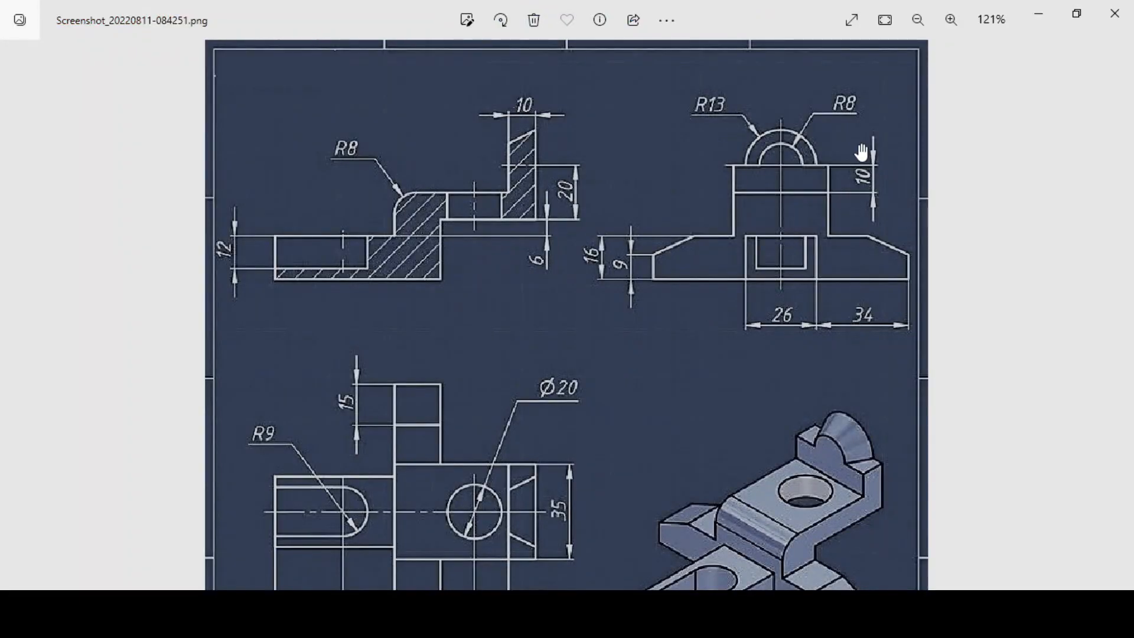
click(1038, 13)
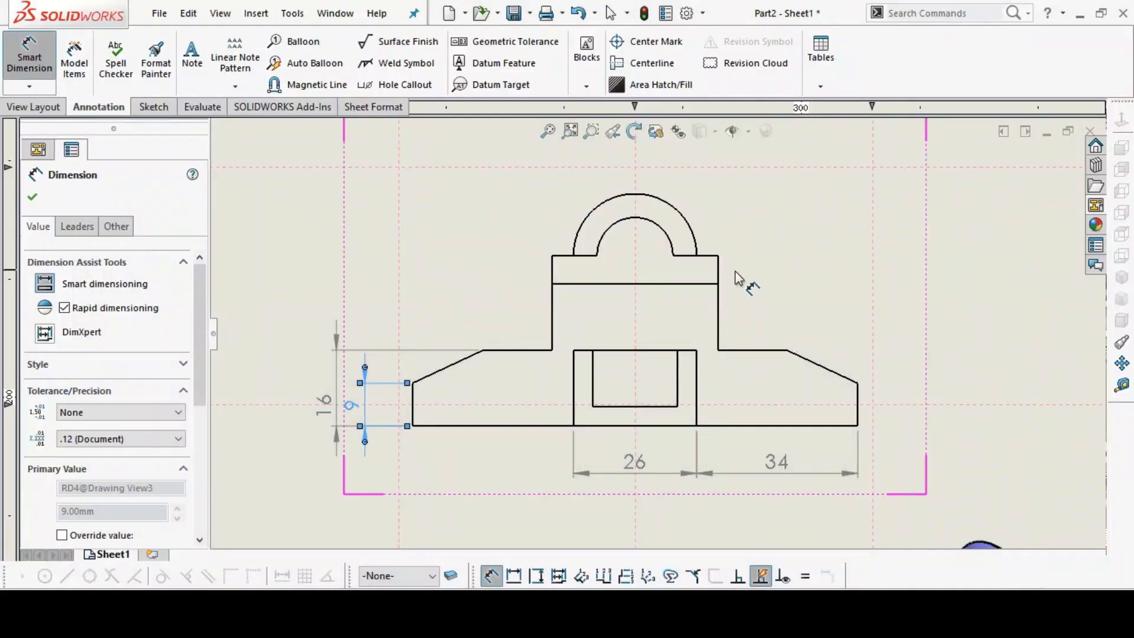
click(688, 285)
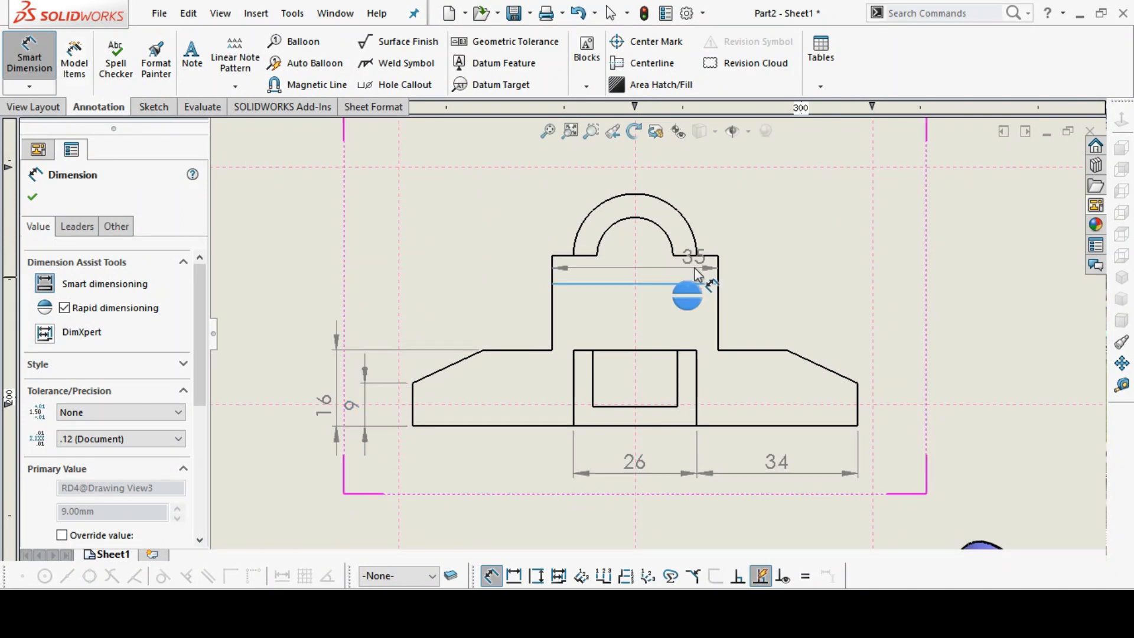
click(706, 256)
click(698, 261)
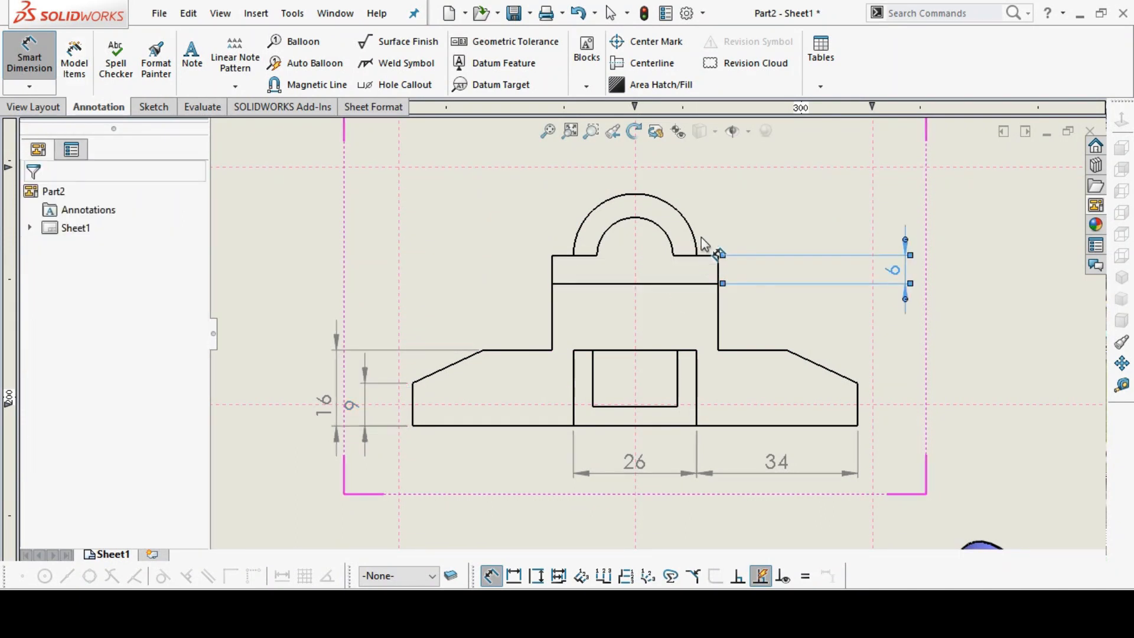
Dimension the radii of the outer and inner arcs at the top of the side view
click(690, 226)
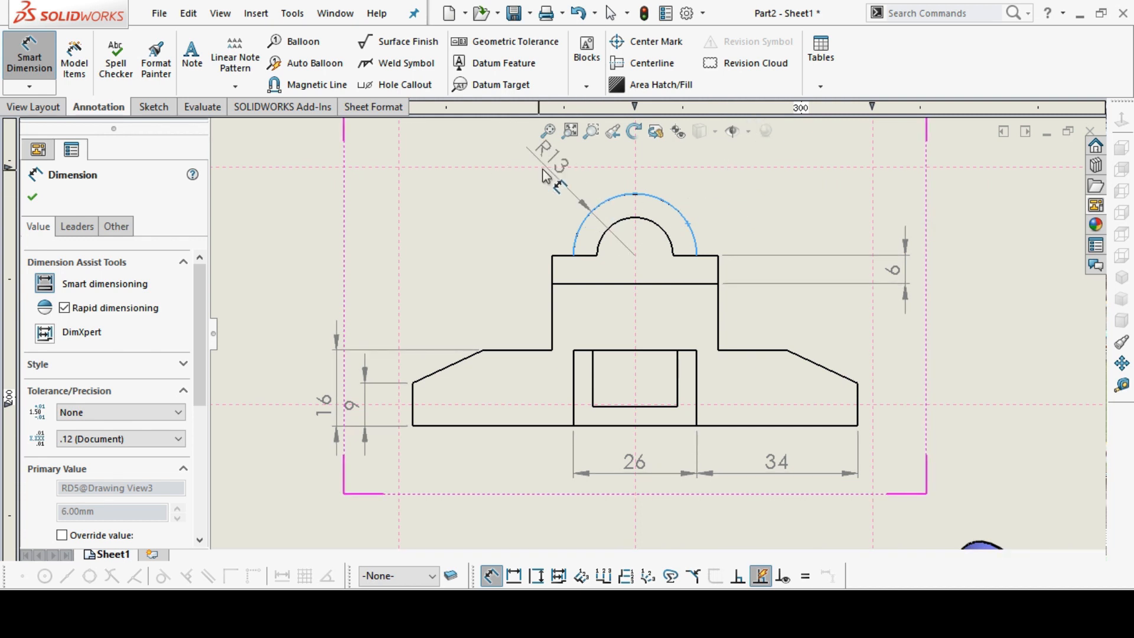
click(540, 155)
click(667, 236)
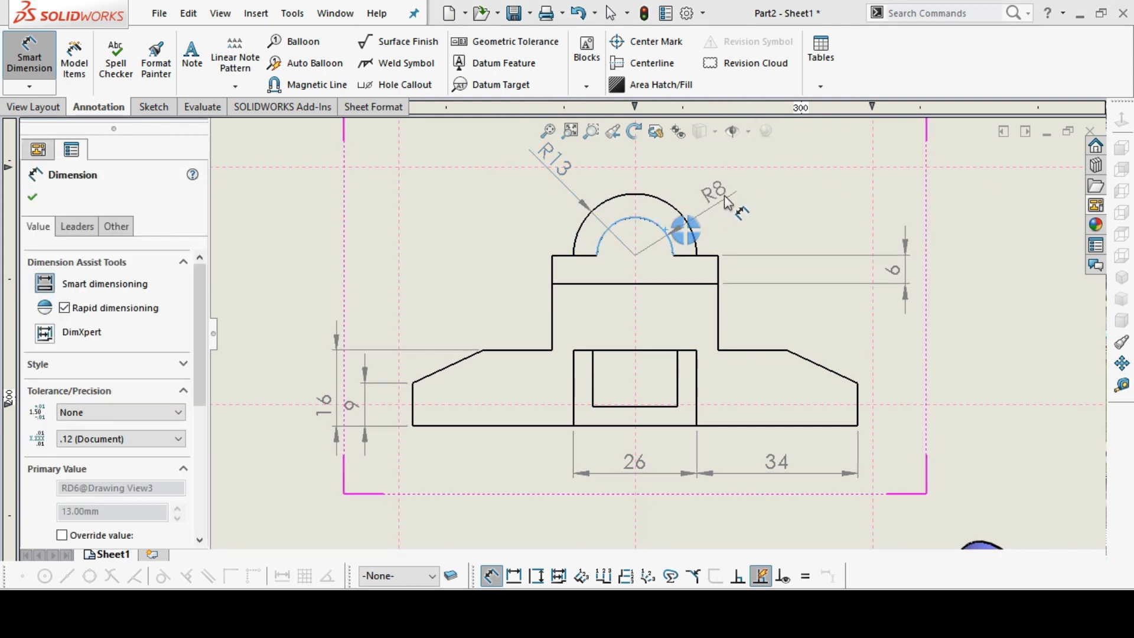
click(745, 170)
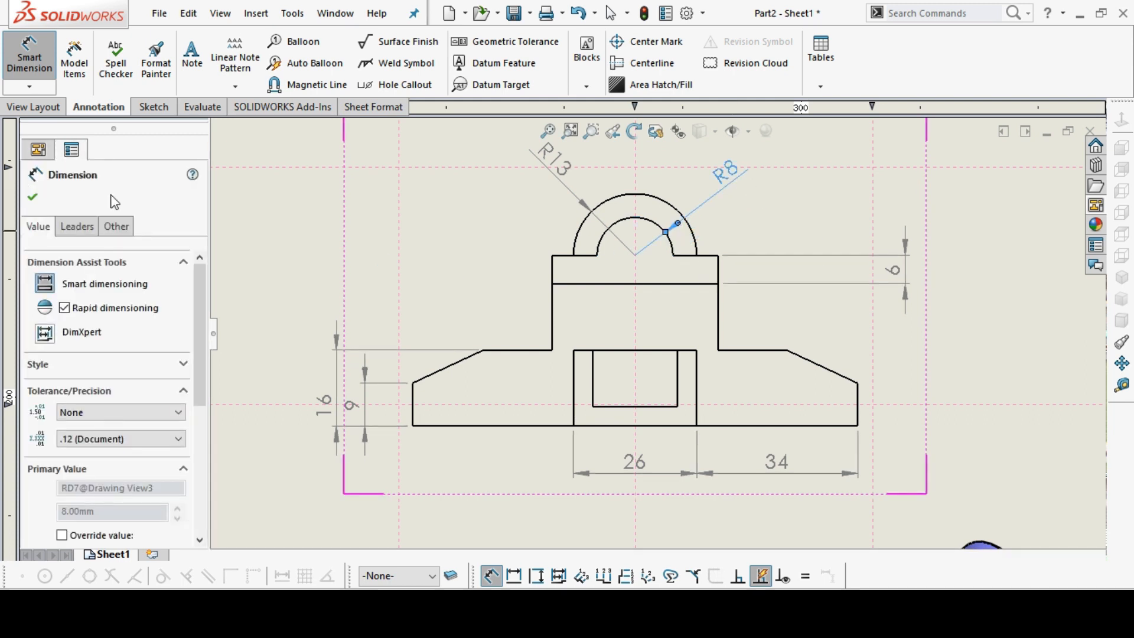
click(35, 197)
In section A-A, dimension vertically from the upper plate's underside to the hidden line inside the upright end
scroll(472, 354, up, 3)
scroll(378, 351, down, 2)
click(367, 349)
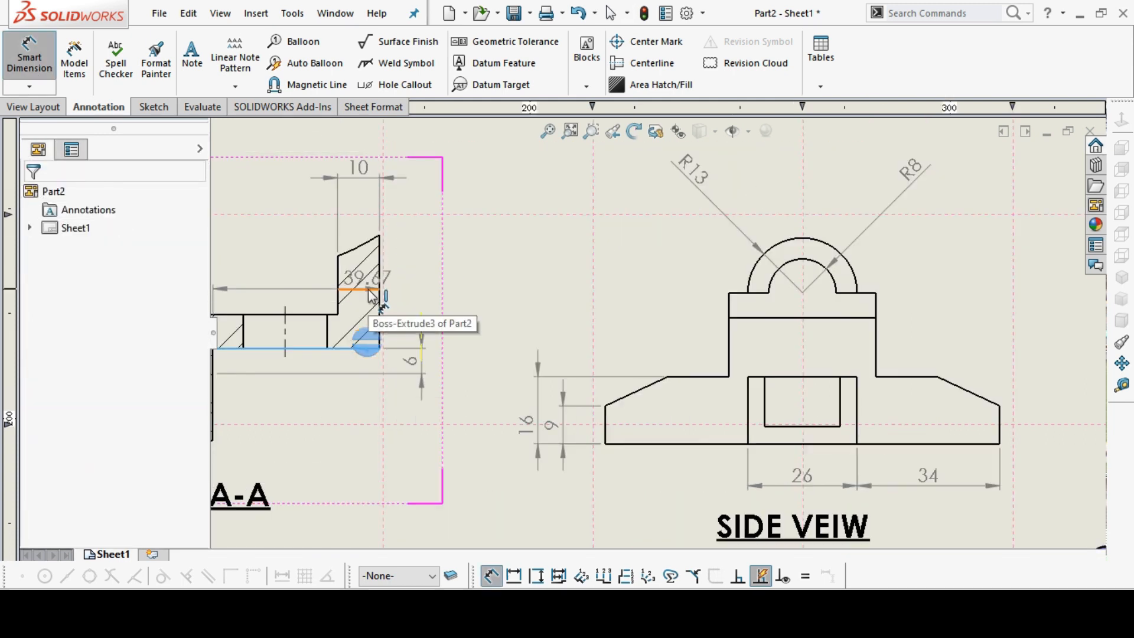
click(369, 290)
click(447, 313)
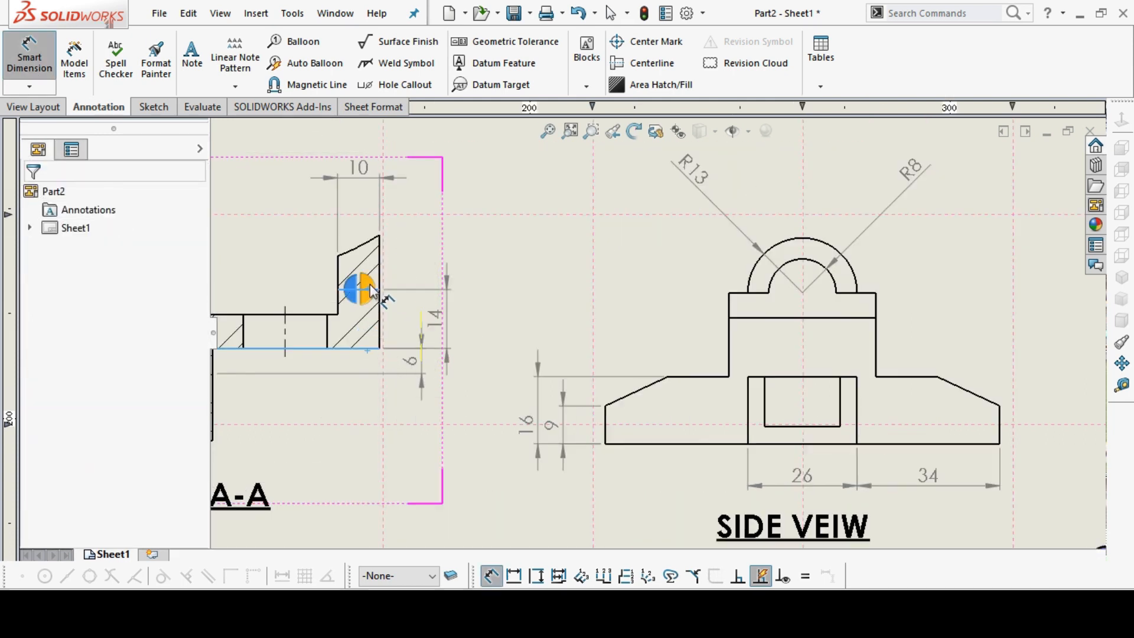